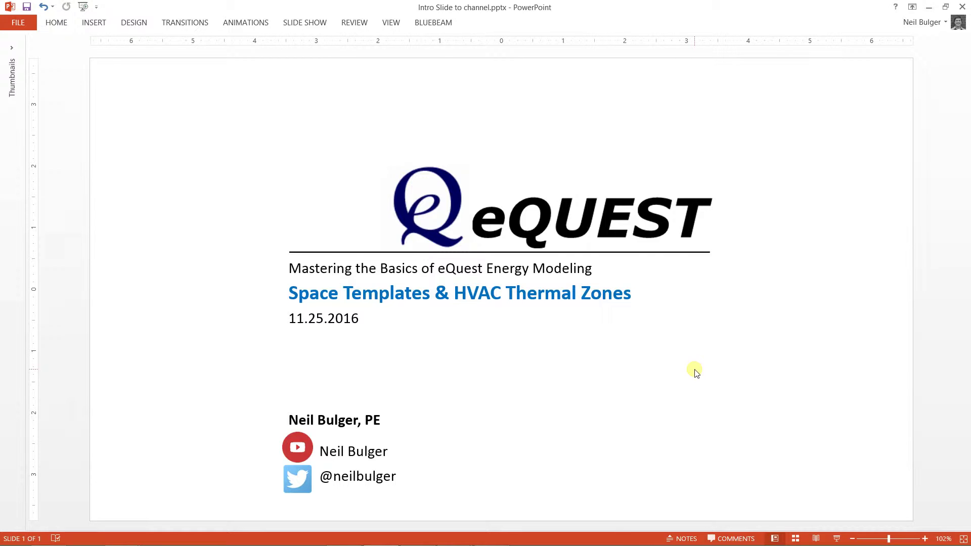
# - Switch to eQUEST and view the basic specifications and description of the EL1 East Perim Spc (G.E1) space in the internal loads
pyautogui.hotkey('alt', 'Tab')
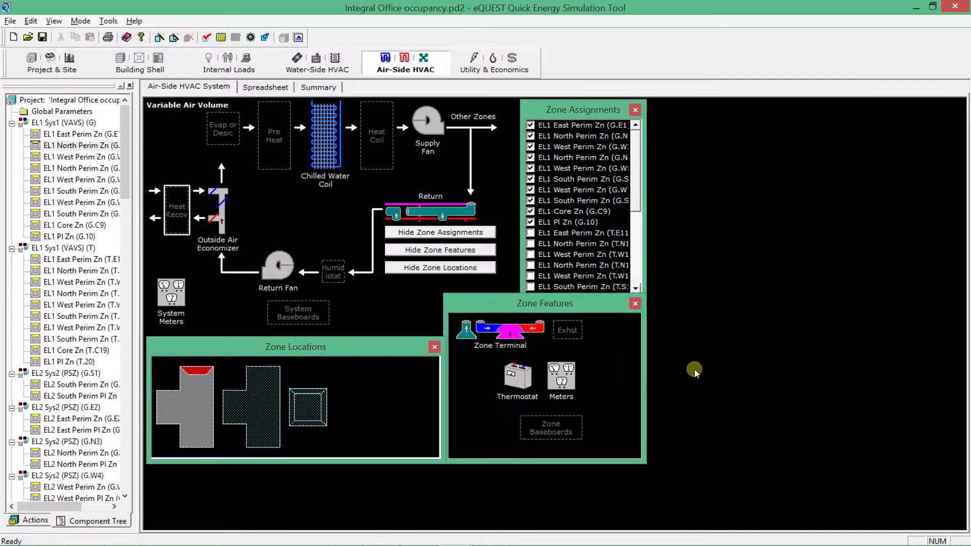
pyautogui.click(204, 68)
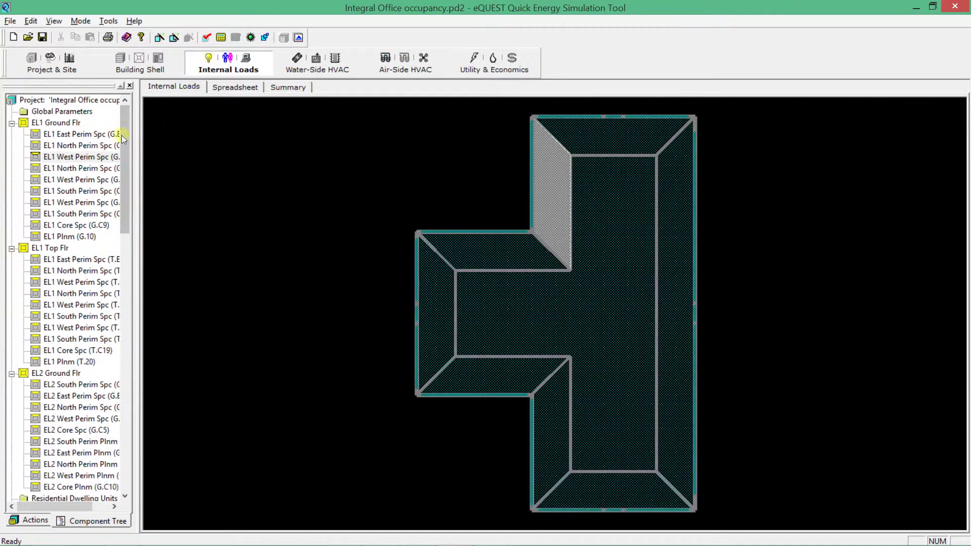
pyautogui.doubleClick(85, 137)
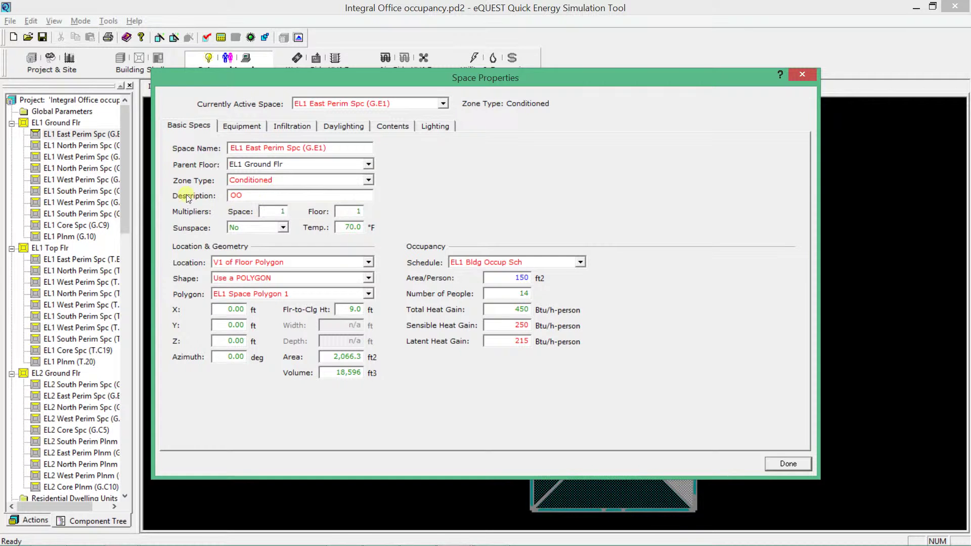
pyautogui.click(245, 197)
pyautogui.click(268, 200)
# - Look through the basic, equipment and lighting specifications of the EL1 South Perim Spc (G.S6) space, and close its properties
pyautogui.click(347, 106)
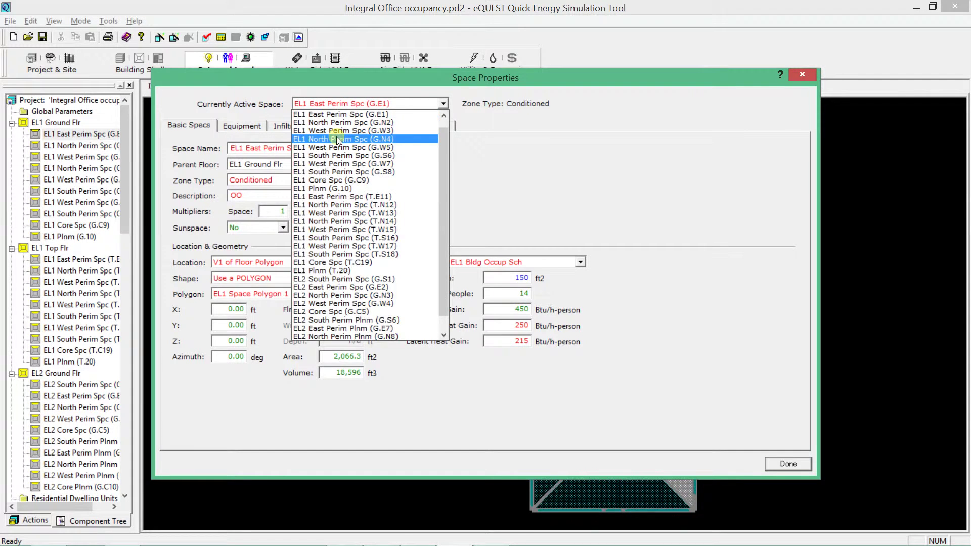
pyautogui.click(335, 137)
pyautogui.press('Down')
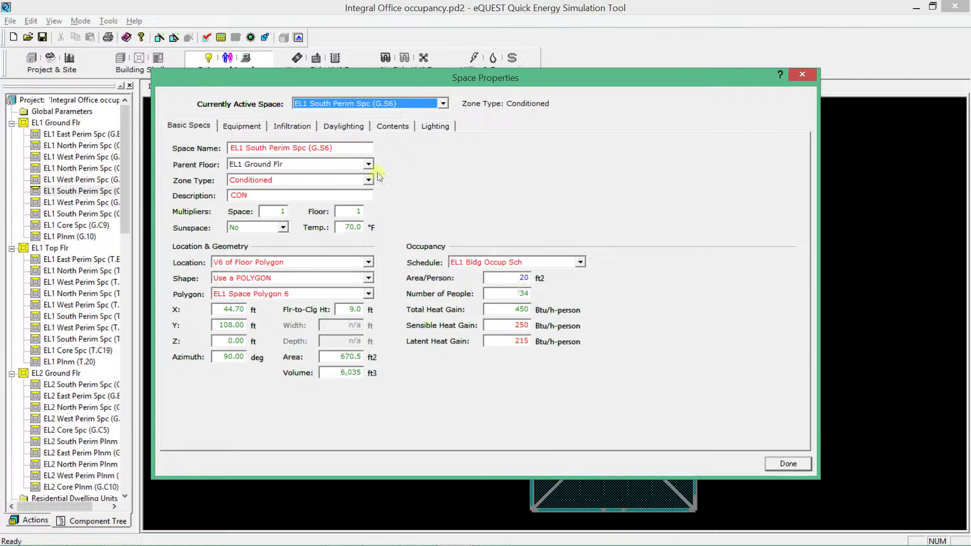
pyautogui.click(245, 127)
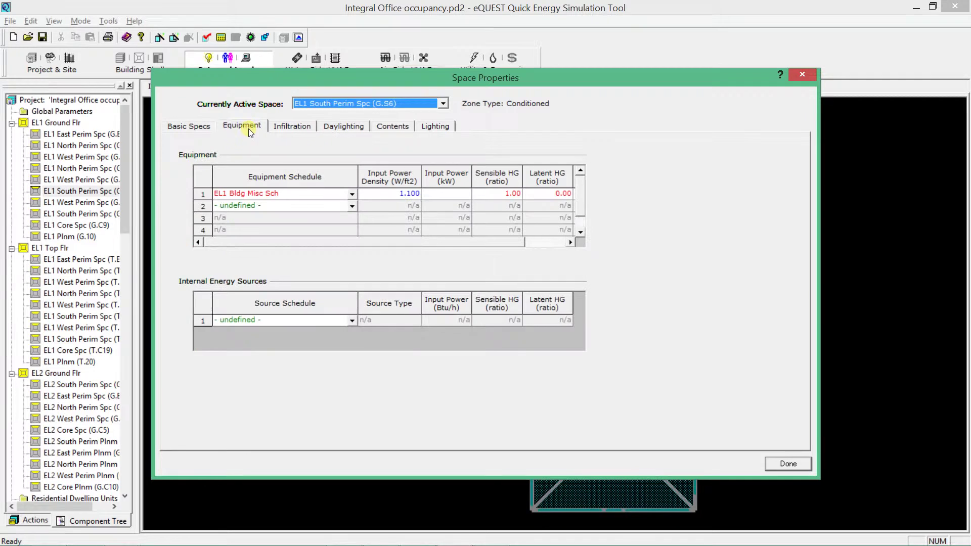
pyautogui.click(434, 125)
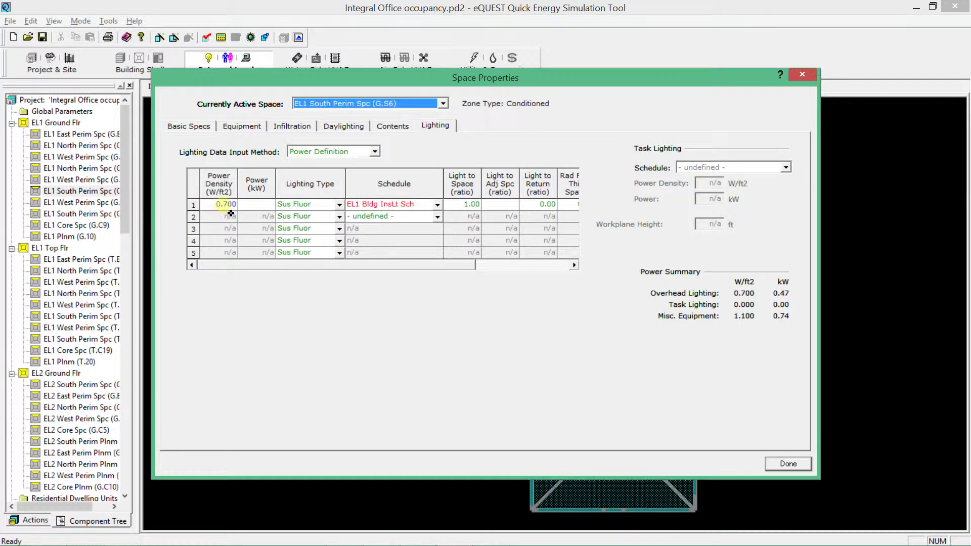
pyautogui.click(787, 463)
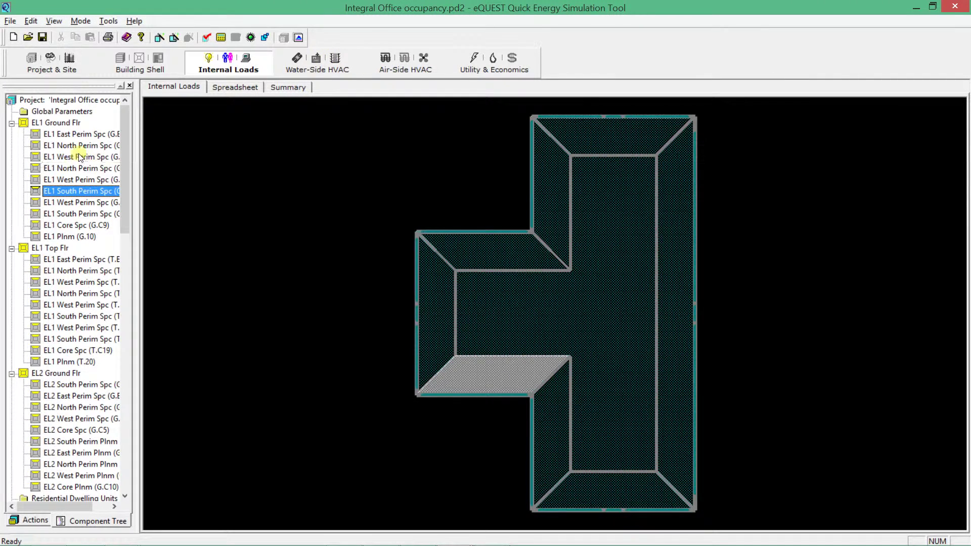
# - View the properties of the EL1 East Perim Spc (G.E1) space once more and close them
pyautogui.click(81, 134)
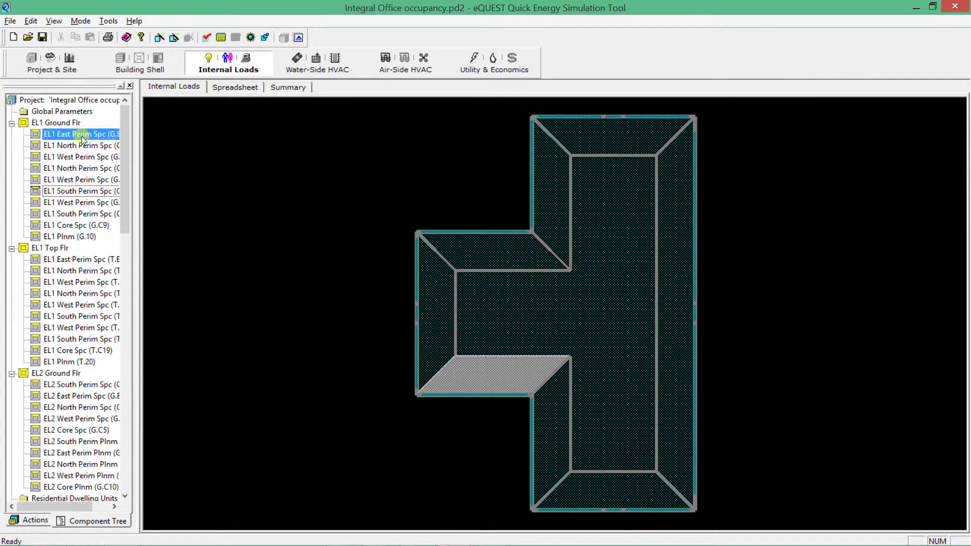
pyautogui.click(208, 59)
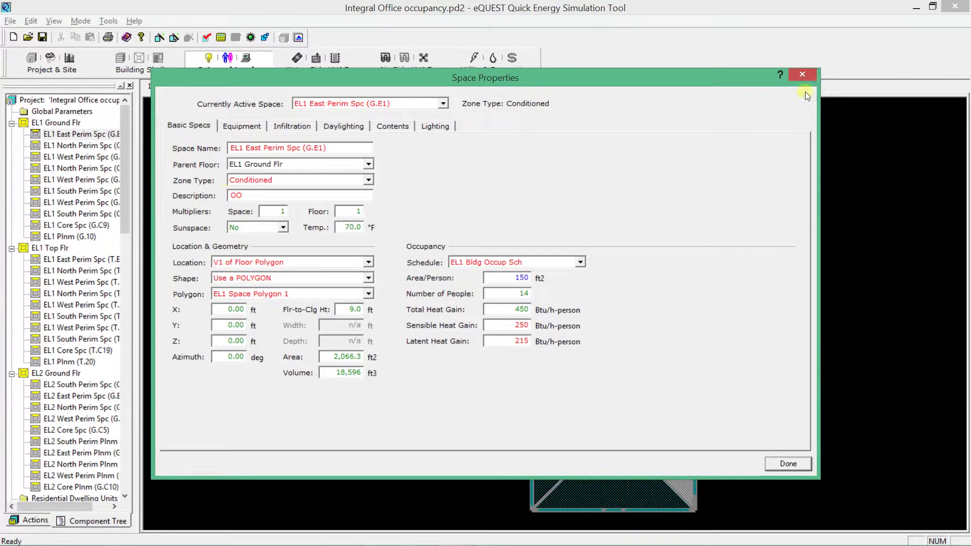
pyautogui.click(802, 74)
# - Restore the default outdoor air flow per person for the air-side HVAC thermal zone EL1 East Perim Zn (G.E1)
pyautogui.click(405, 58)
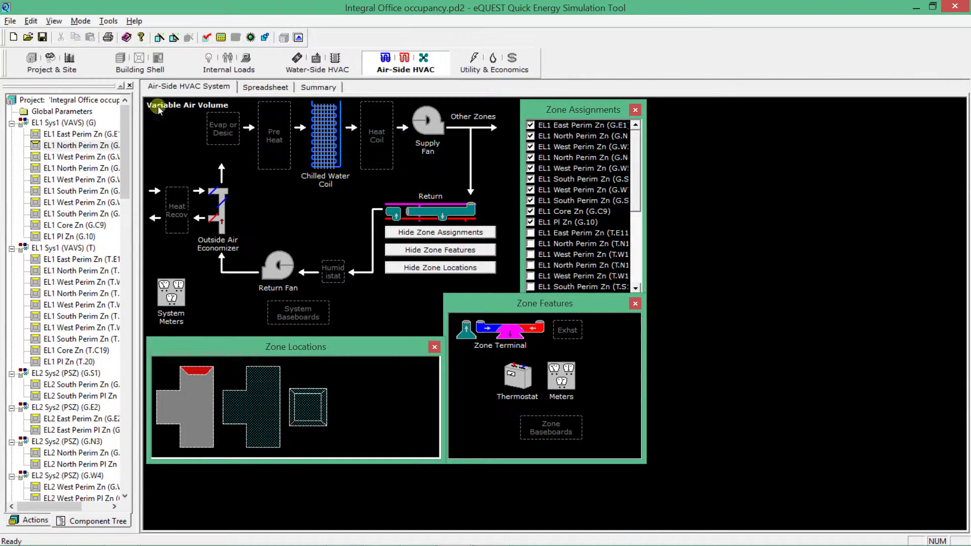
pyautogui.click(69, 134)
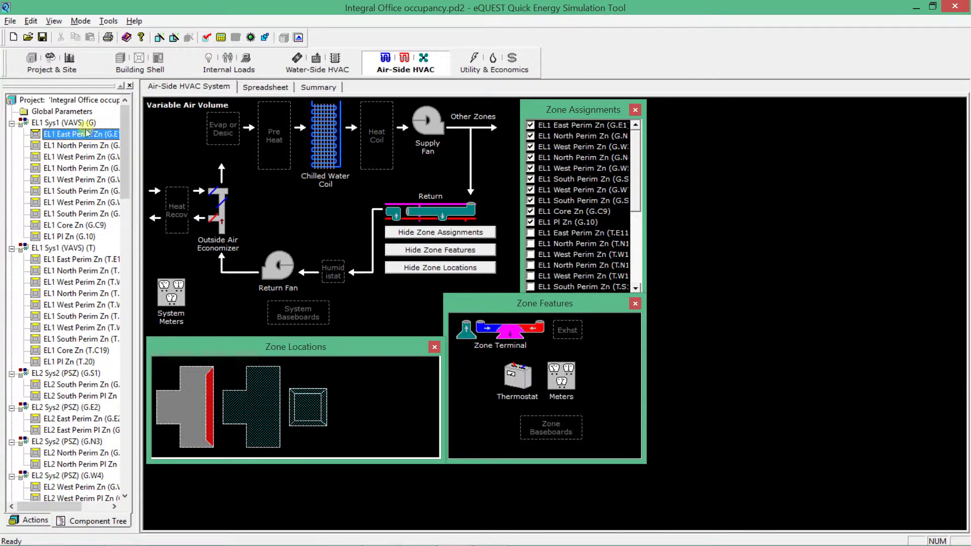
pyautogui.doubleClick(63, 142)
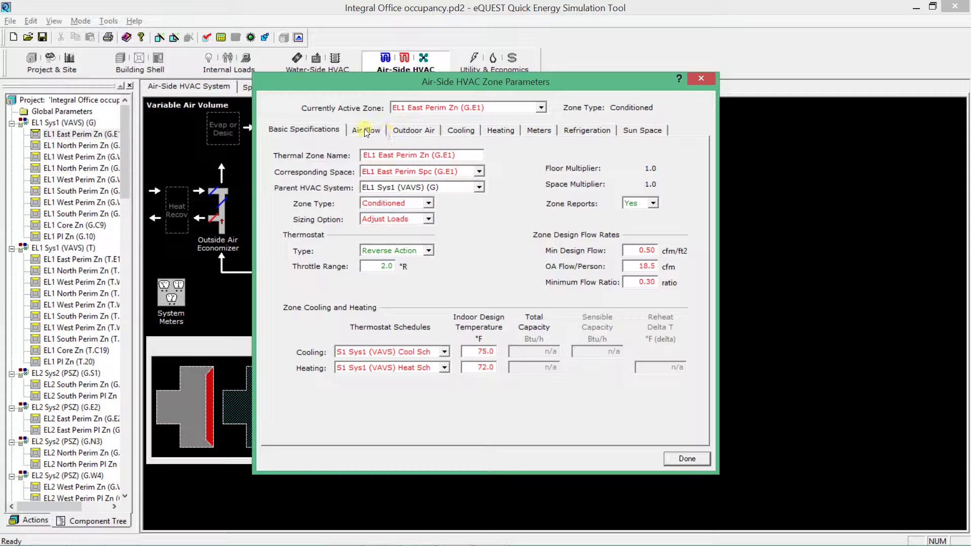
pyautogui.click(402, 131)
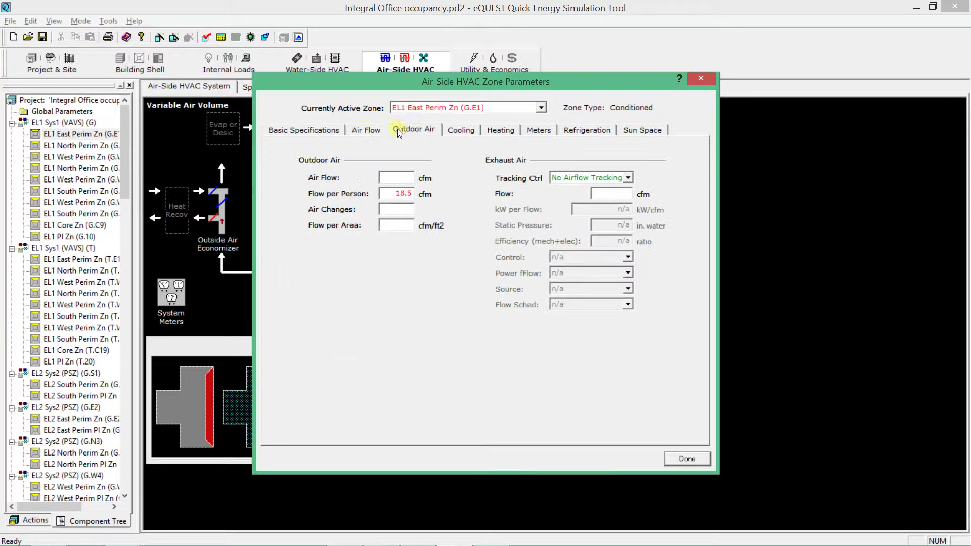
pyautogui.rightClick(398, 194)
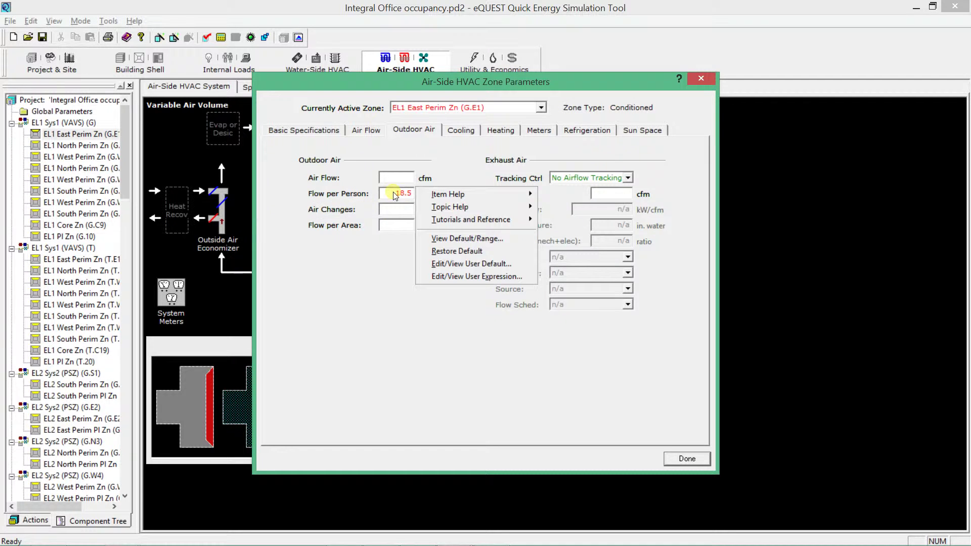
pyautogui.click(455, 251)
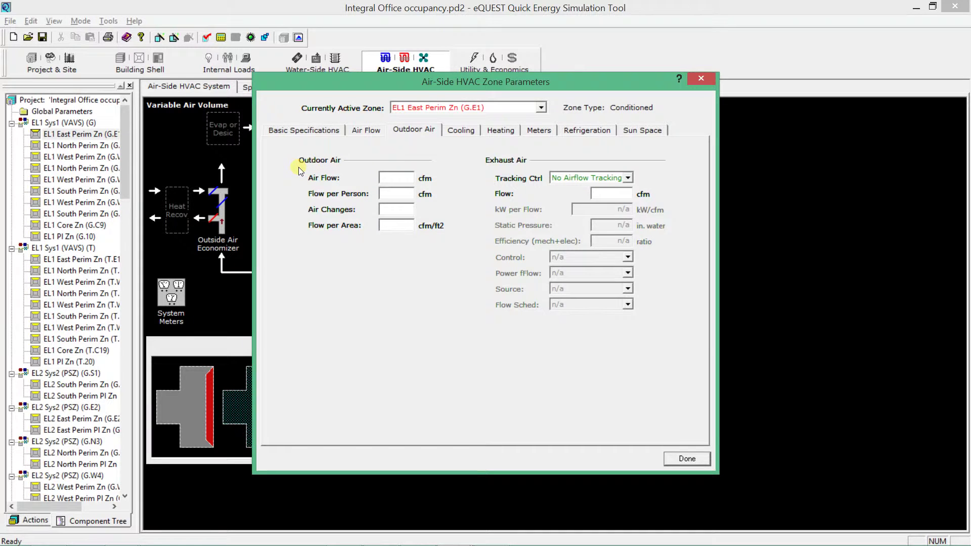
pyautogui.hotkey('alt', 'Tab')
pyautogui.hotkey('alt', 'Tab')
pyautogui.hotkey('alt', 'Tab')
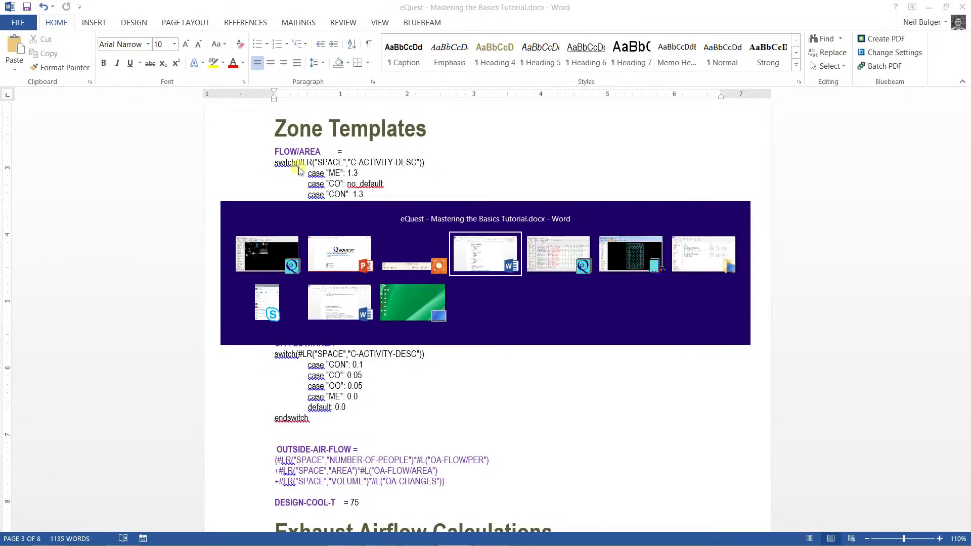
pyautogui.hotkey('alt', 'shift', 'Tab')
pyautogui.hotkey('alt', 'shift', 'Tab')
pyautogui.hotkey('alt', 'shift', 'Tab')
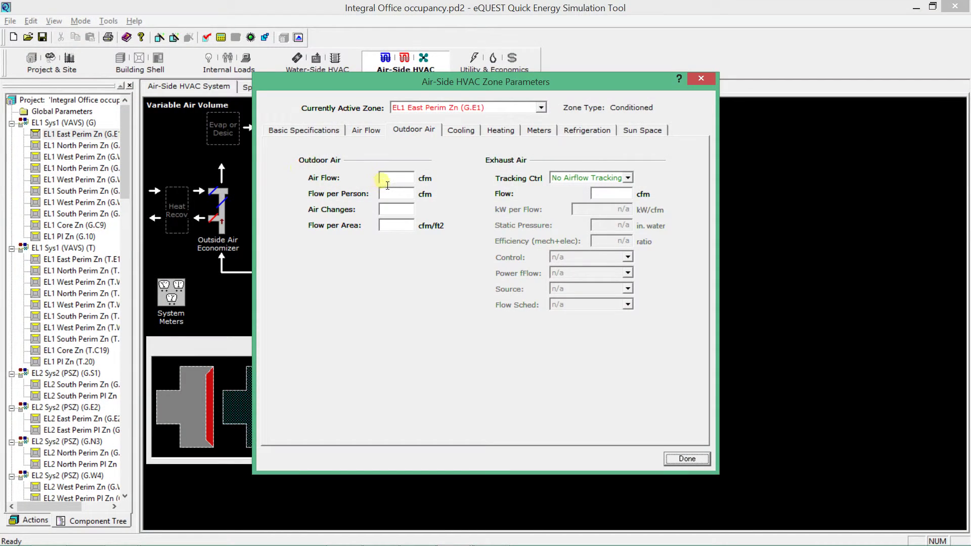
# - Inspect the user expression and the user-defined default for the zone's outdoor air flow per person, cancelling both
pyautogui.rightClick(410, 199)
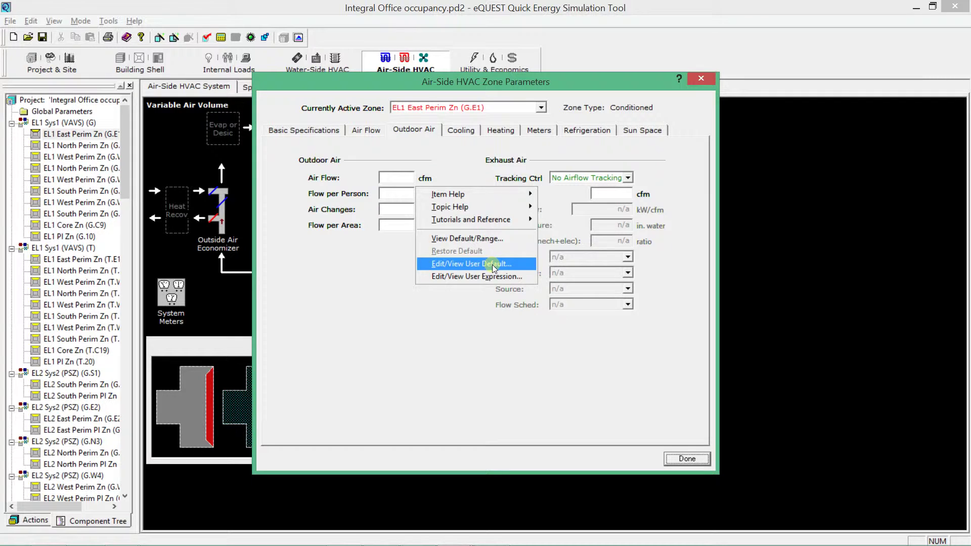
pyautogui.click(464, 277)
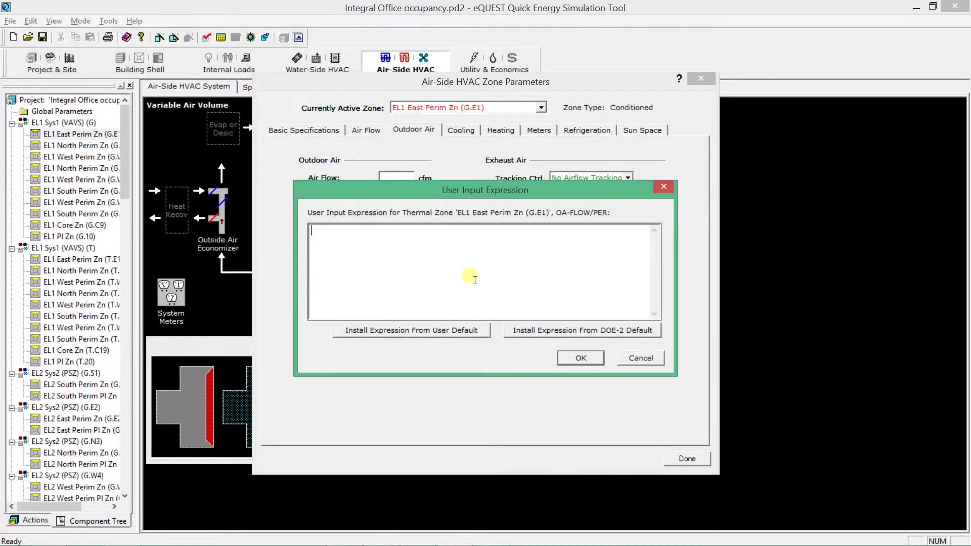
pyautogui.click(639, 358)
pyautogui.rightClick(407, 195)
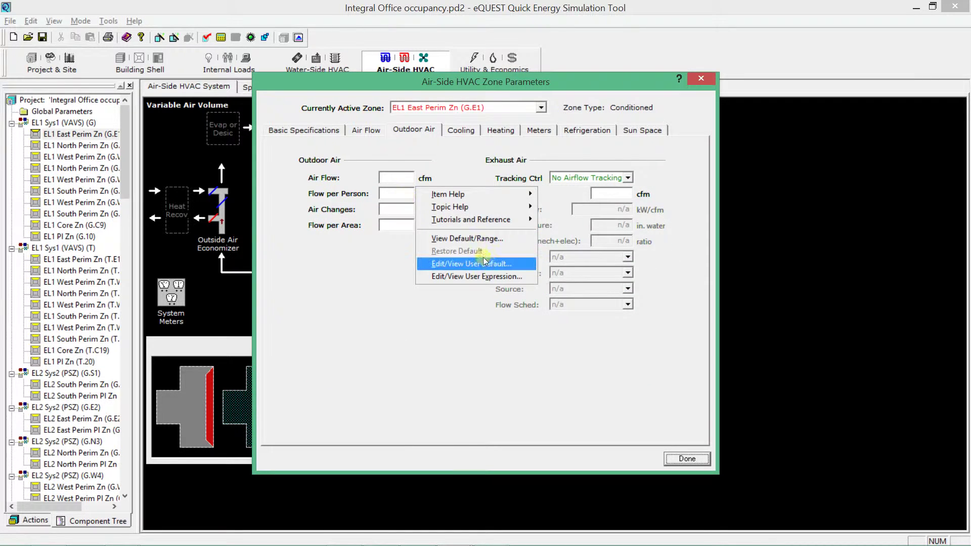
pyautogui.click(484, 265)
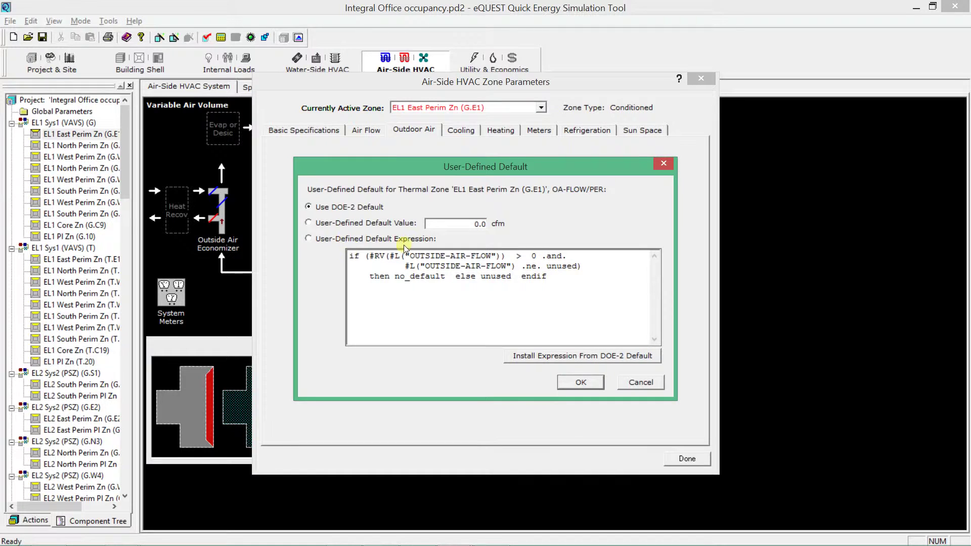
pyautogui.click(634, 380)
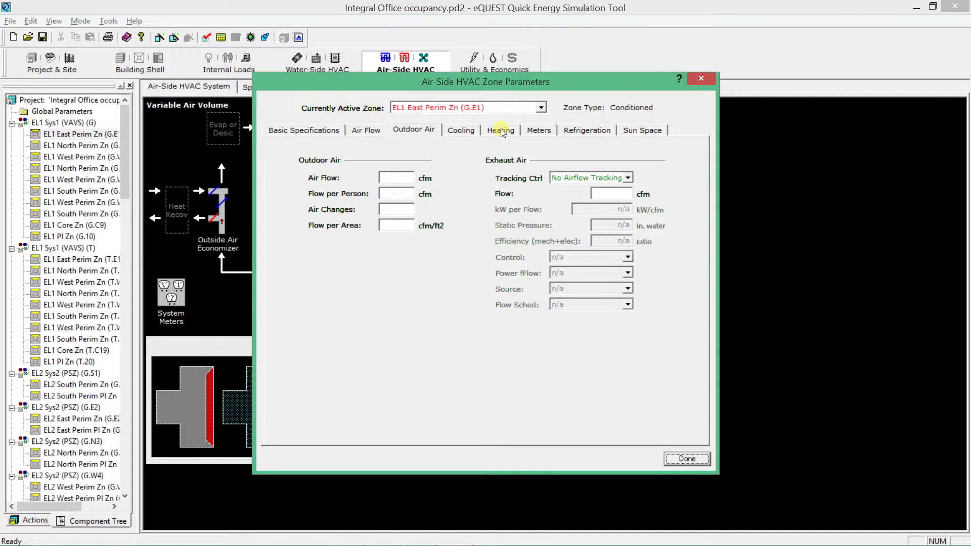
# - Begin a user expression for the zone's outdoor air flow per person with switch(#LR("
pyautogui.rightClick(393, 197)
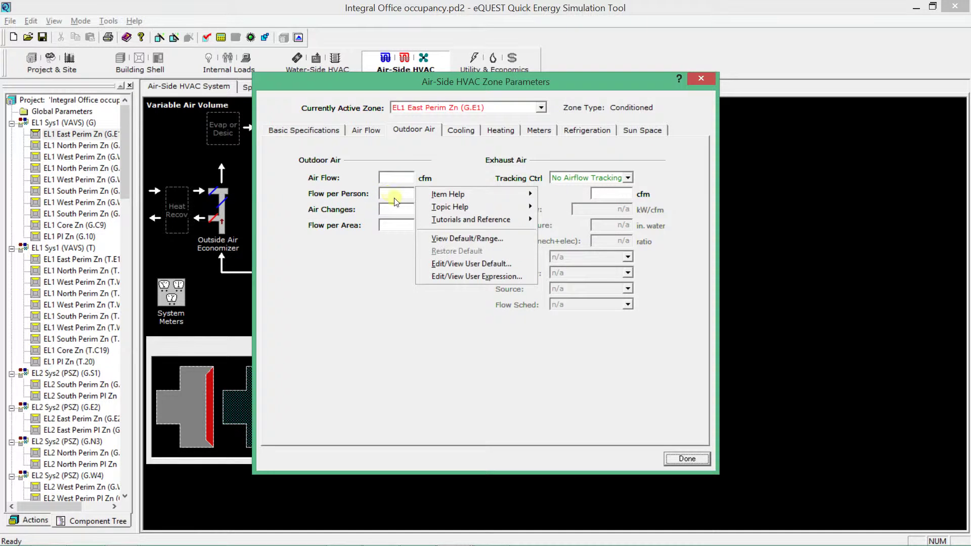
pyautogui.click(475, 276)
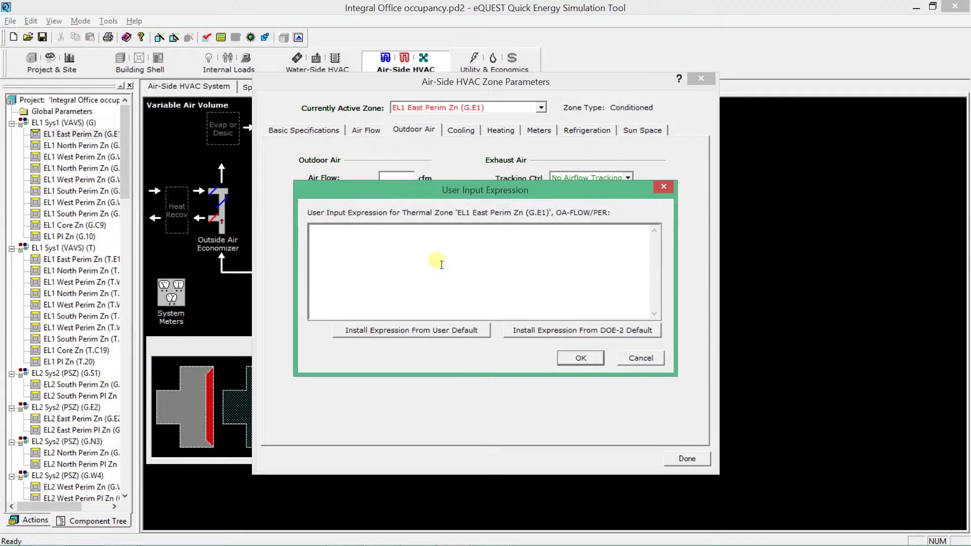
pyautogui.hotkey('alt', 'Tab')
pyautogui.press('Escape')
pyautogui.write('switch(#LR("')
# - Copy the complete OA-FLOW/PER switch expression from the Zone Templates section of the Word tutorial document and return to eQUEST
pyautogui.hotkey('alt', 'Tab')
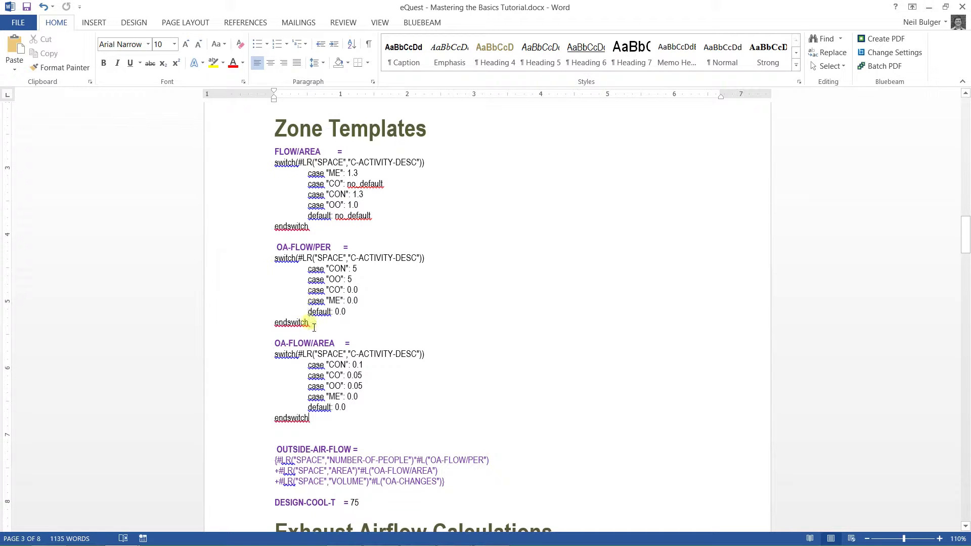
pyautogui.moveTo(314, 328); pyautogui.dragTo(277, 260)
pyautogui.hotkey('ctrl', 'c')
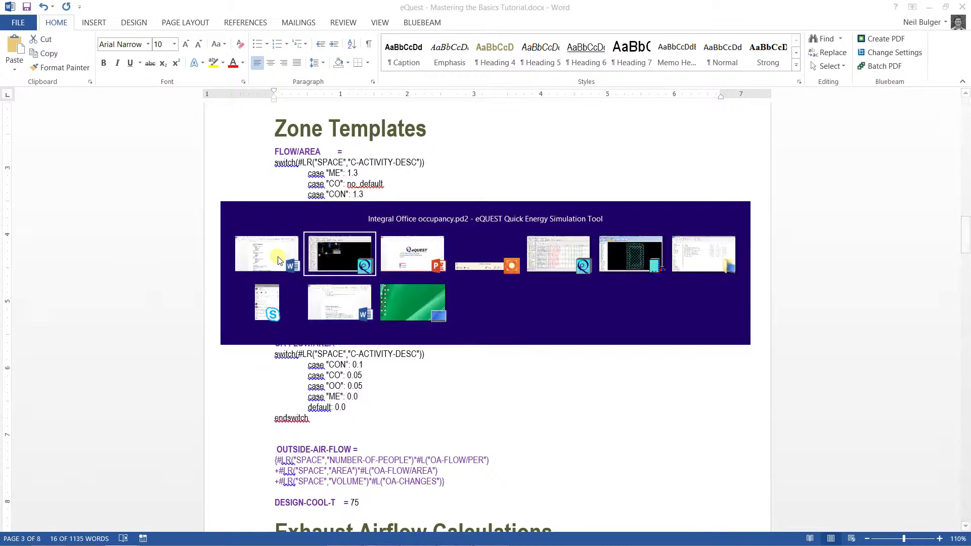
pyautogui.hotkey('alt', 'Tab')
# - Complete the first line of the expression as switch(#LR("SPACE","C-ACTIVITY-DESC"))
pyautogui.moveTo(376, 230); pyautogui.dragTo(301, 230)
pyautogui.click(384, 234)
pyautogui.write('"SPACE')
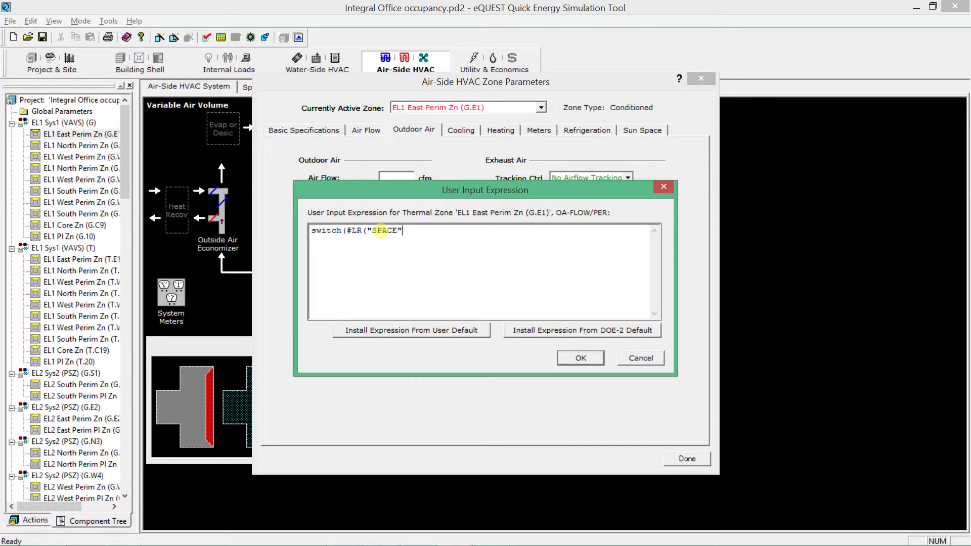
pyautogui.hotkey('alt', 'Tab')
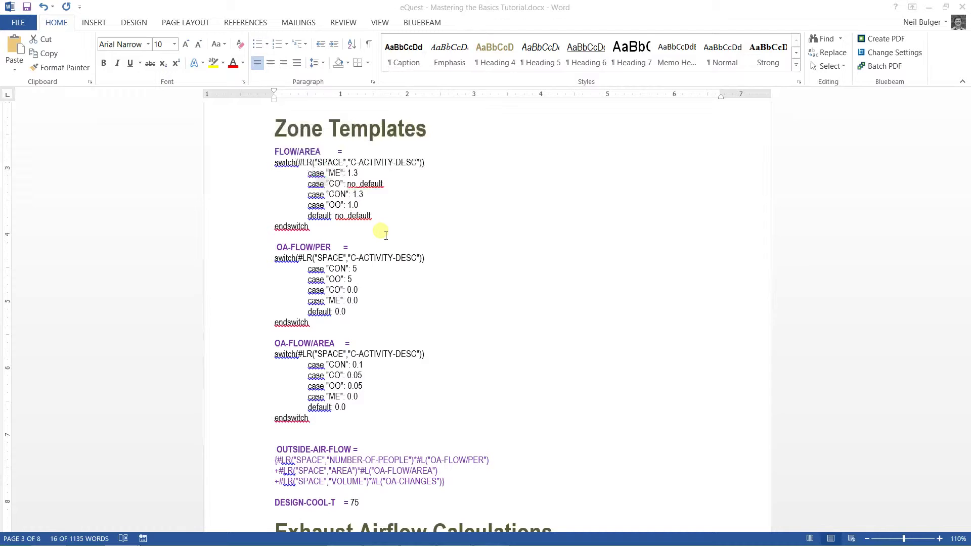
pyautogui.hotkey('alt', 'Tab')
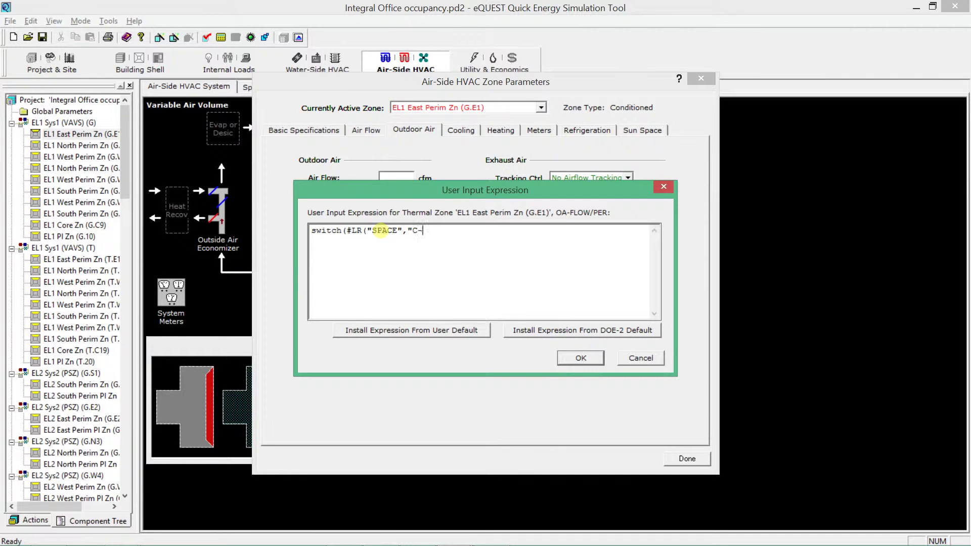
pyautogui.write('ACTIVITY-DESC')
# - Paste the copied switch expression below the first line and delete the duplicated switch line
pyautogui.hotkey('ctrl', 'v')
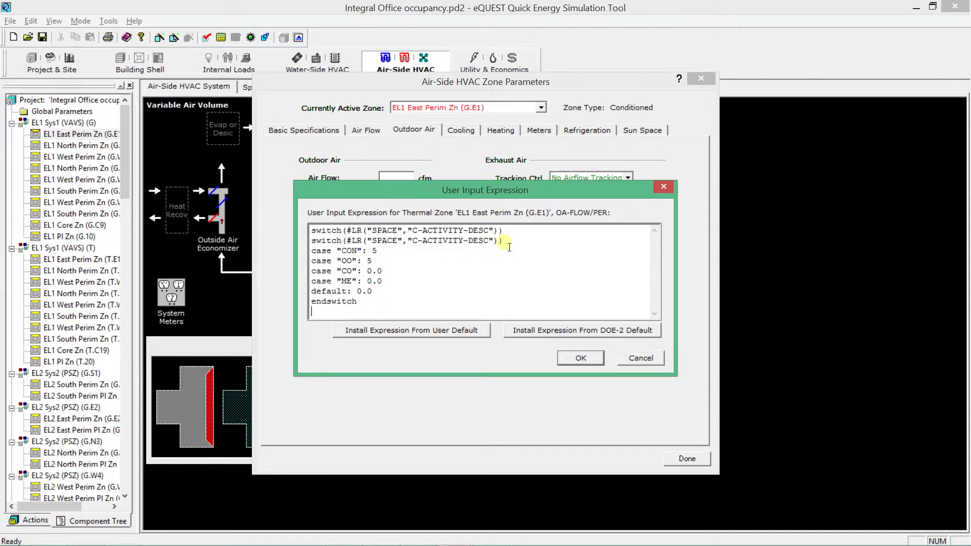
pyautogui.moveTo(506, 241); pyautogui.dragTo(298, 242)
pyautogui.press('Delete')
pyautogui.press('Delete')
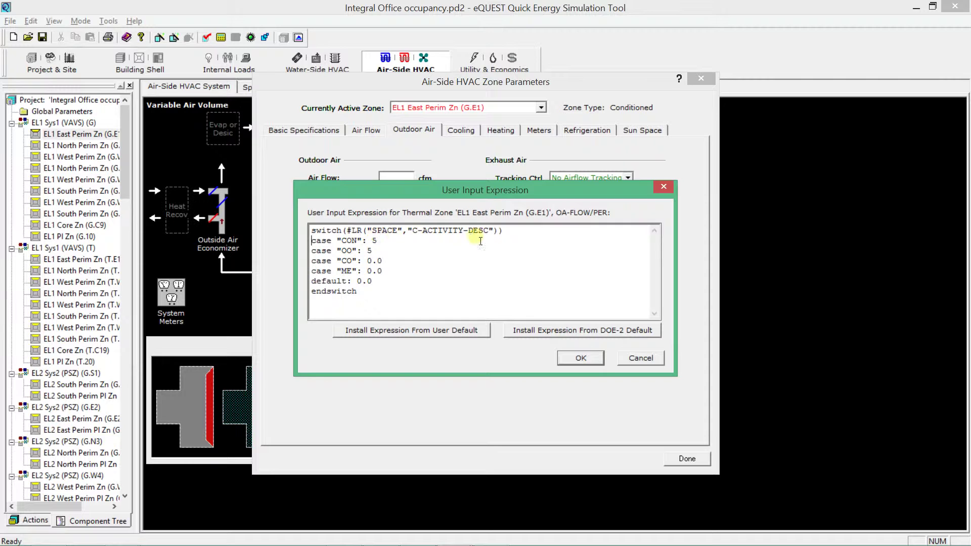
# - Change the value of the "CON" case in the expression to 7.5
pyautogui.moveTo(410, 234); pyautogui.dragTo(379, 242)
pyautogui.click(385, 241)
pyautogui.click(347, 244)
pyautogui.doubleClick(375, 242)
pyautogui.write('7.')
# - Copy the whole switch expression and apply it to the zone's outdoor air flow per person
pyautogui.moveTo(376, 293); pyautogui.dragTo(310, 231)
pyautogui.hotkey('ctrl', 'c')
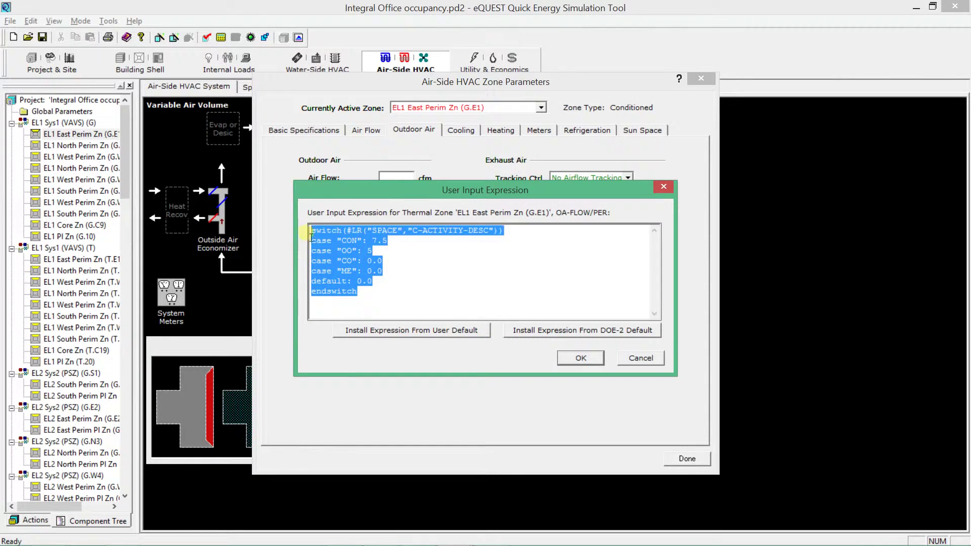
pyautogui.click(576, 357)
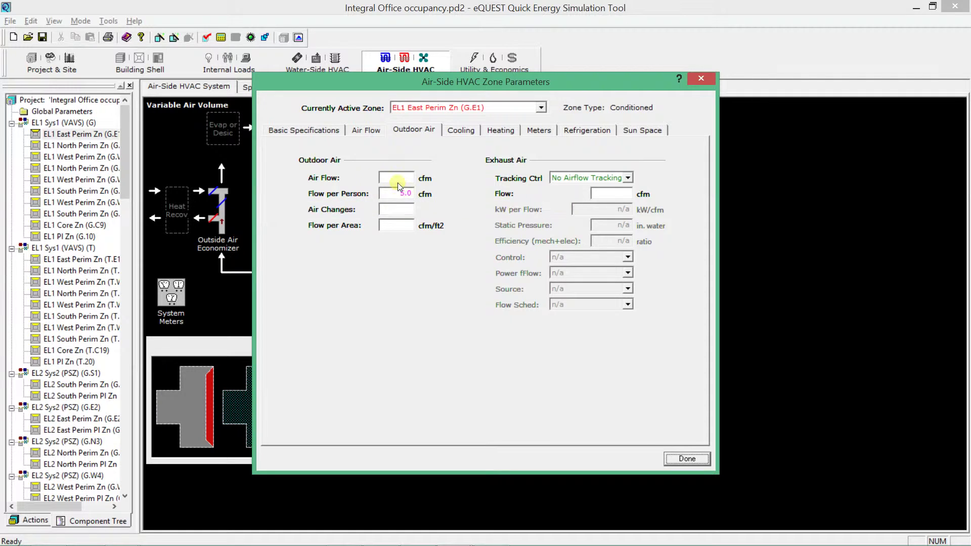
# - Define the user default expression for the zone's outdoor air flow per person with the copied activity-description switch expression
pyautogui.rightClick(399, 199)
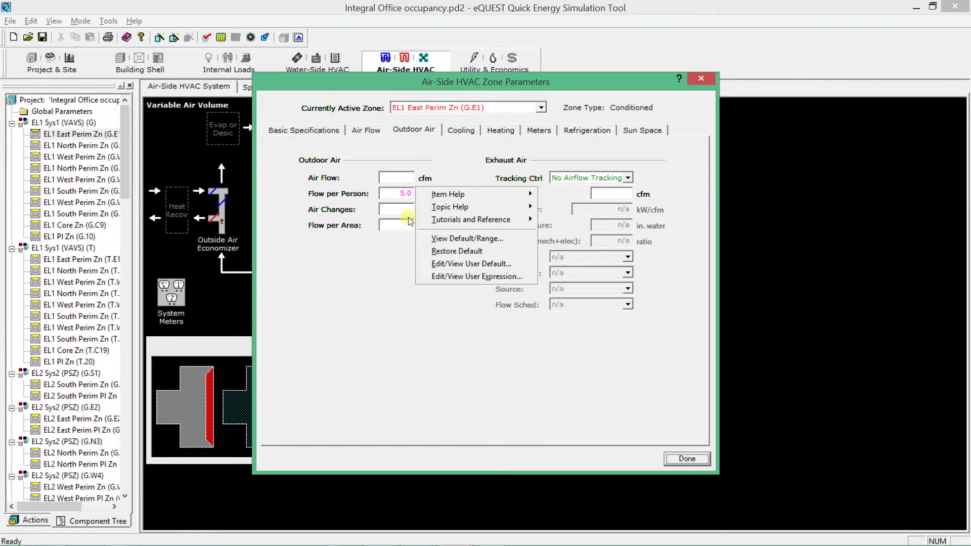
pyautogui.click(451, 265)
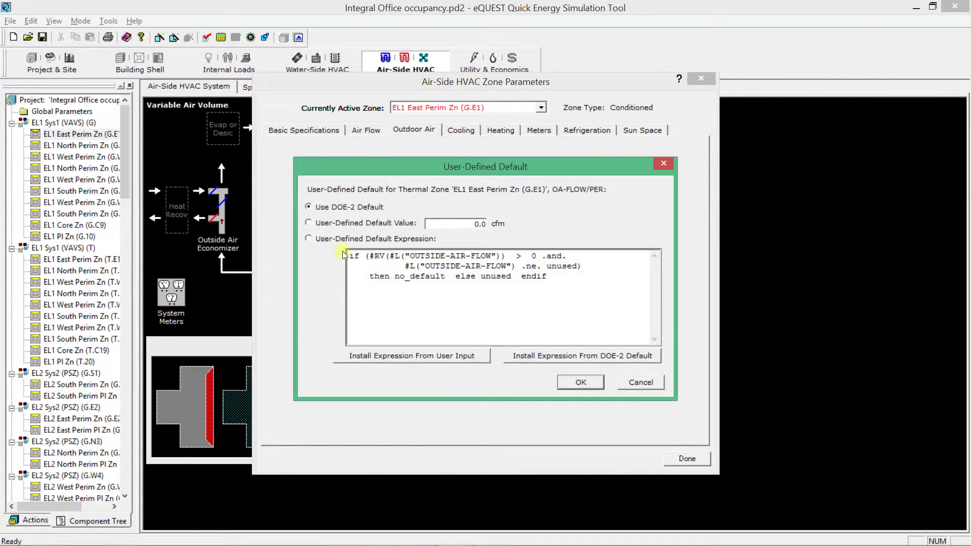
pyautogui.moveTo(576, 292); pyautogui.dragTo(348, 251)
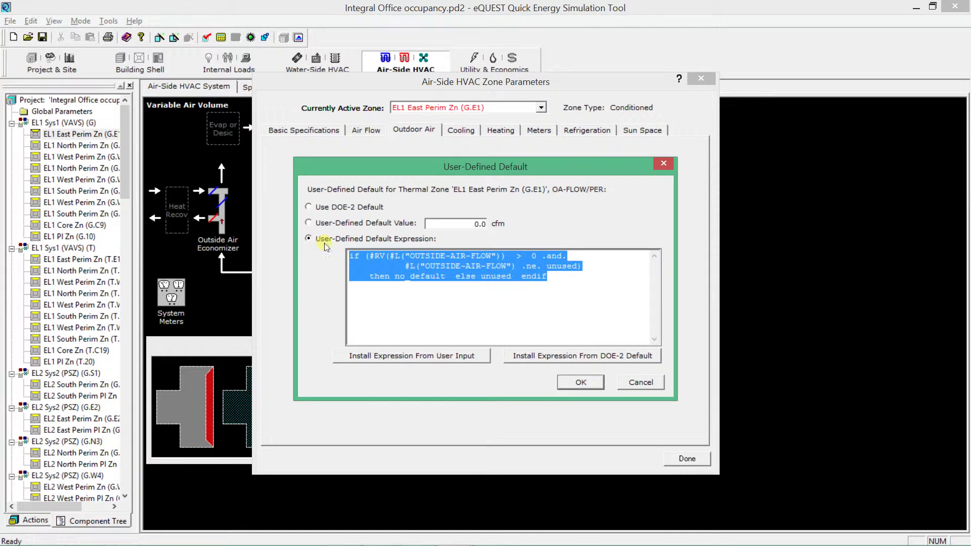
pyautogui.hotkey('ctrl', 'v')
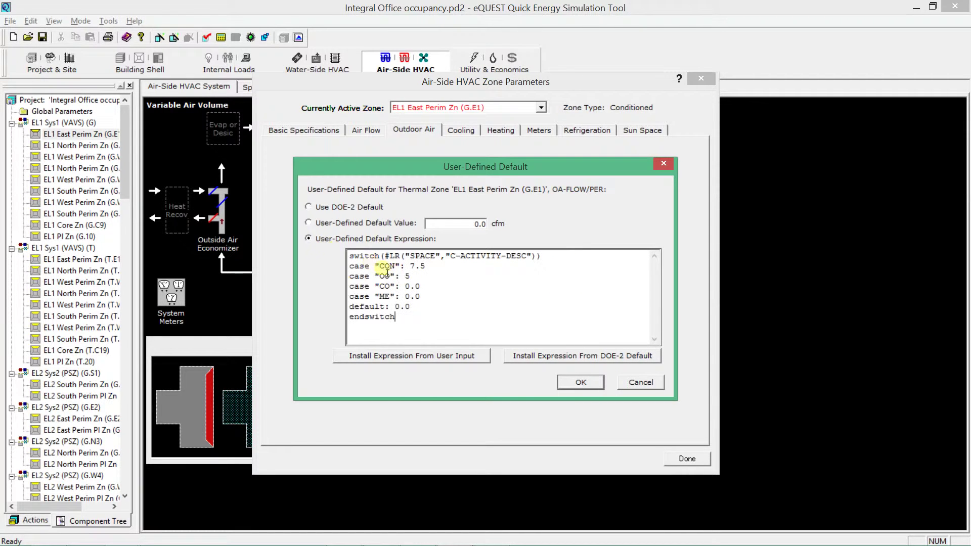
pyautogui.click(578, 382)
# - Restore the default flow per person for EL1 East Perim Zn (G.E1) and EL1 North Perim Zn (G.N2)
pyautogui.rightClick(402, 197)
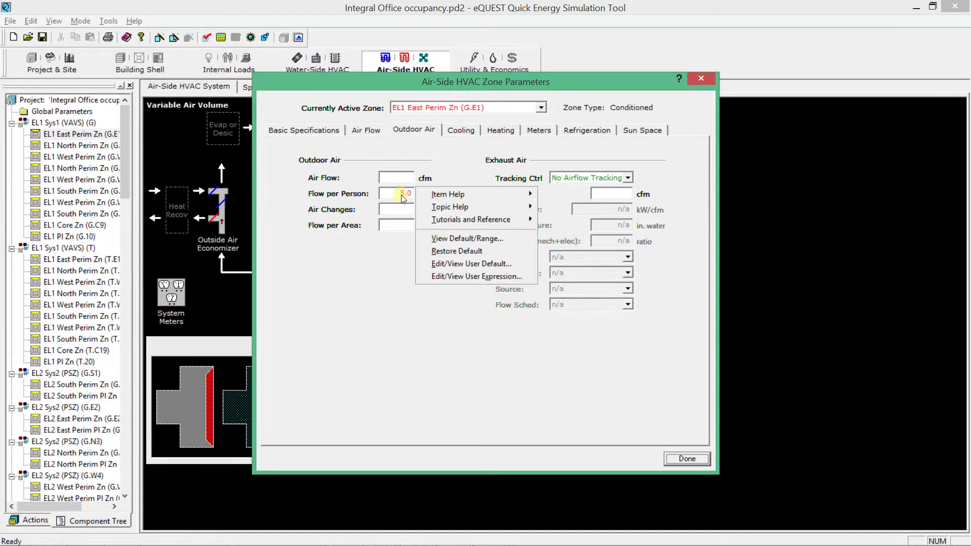
pyautogui.click(455, 253)
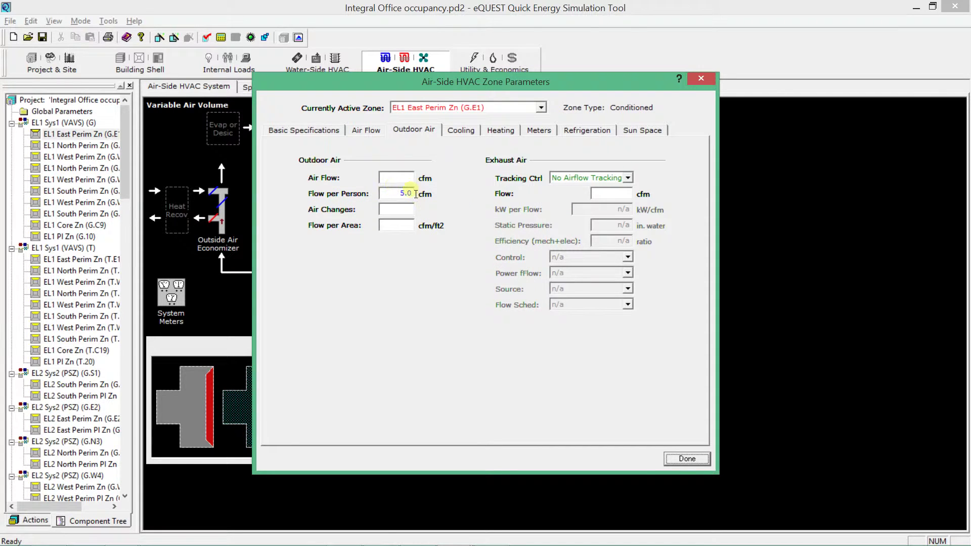
pyautogui.click(477, 108)
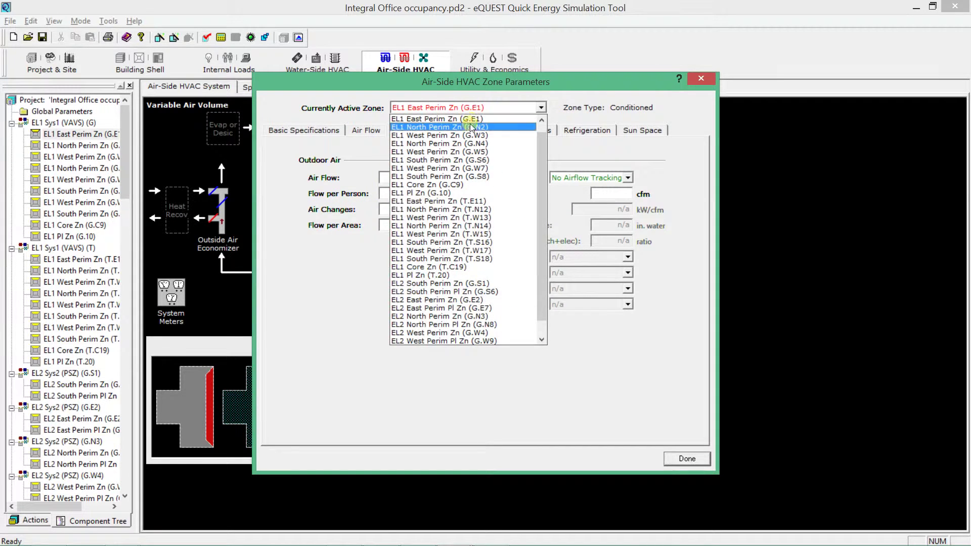
pyautogui.click(469, 123)
pyautogui.rightClick(399, 194)
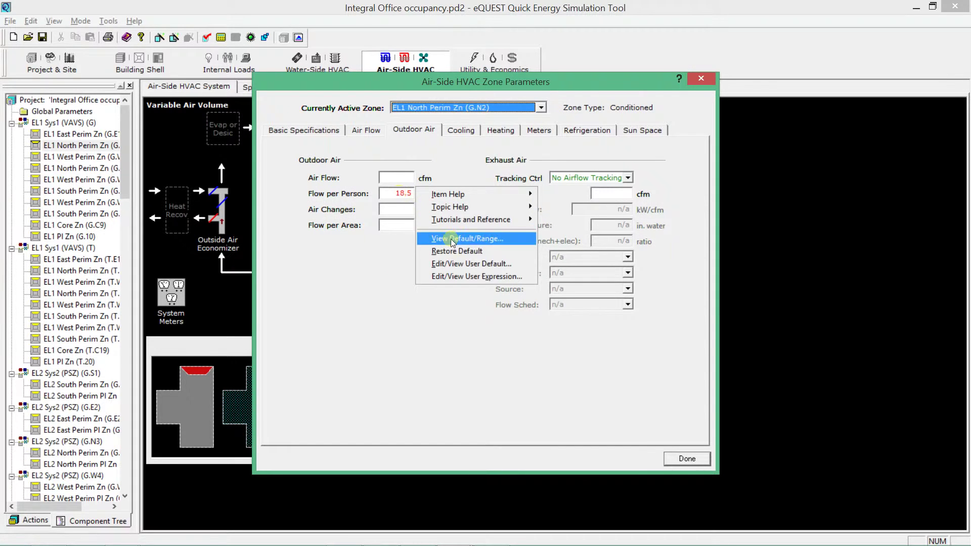
pyautogui.click(460, 251)
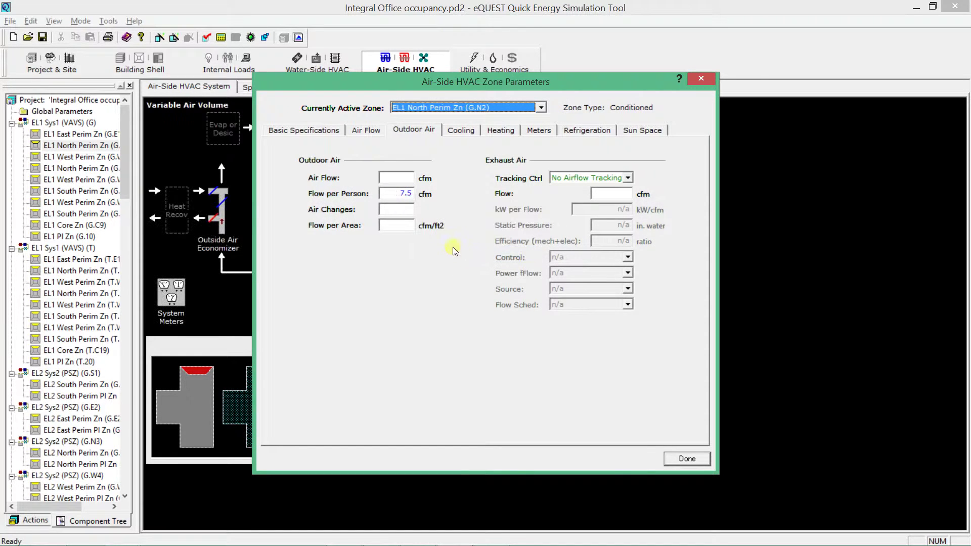
# - Close the zone parameters and show the zone spreadsheet in the Outside Air & Exhaust display mode
pyautogui.click(695, 459)
pyautogui.click(266, 86)
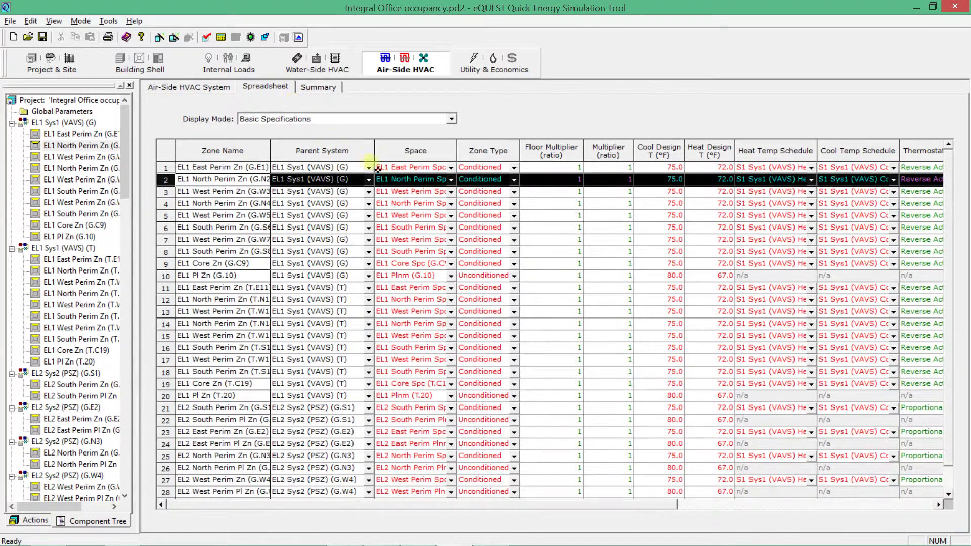
pyautogui.click(338, 122)
pyautogui.click(315, 144)
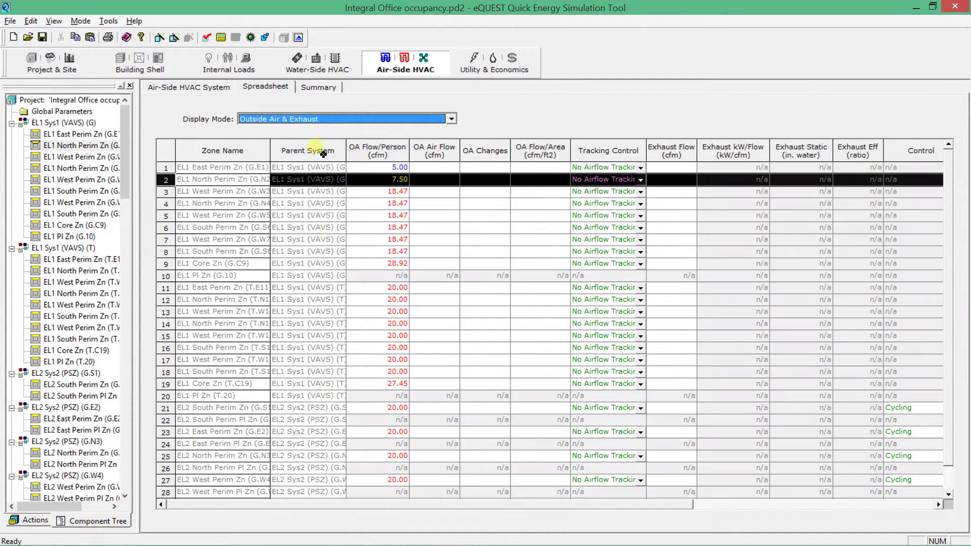
# - Reset OA Flow/Person to its user default for every remaining conditioned zone, from EL1 West Perim Zn (G.W3) through EL2 Core Zn (G.C5)
pyautogui.click(378, 167)
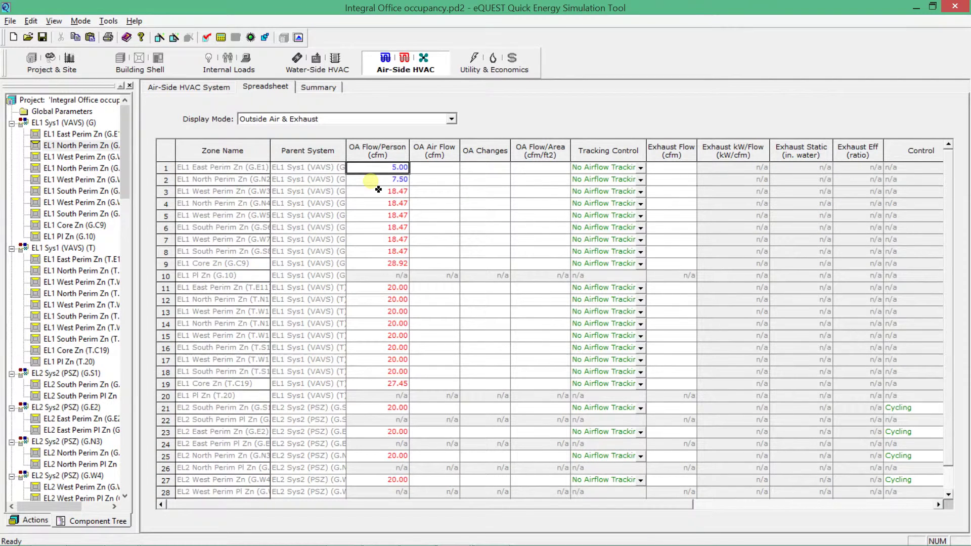
pyautogui.click(379, 190)
pyautogui.write('0 5 ')
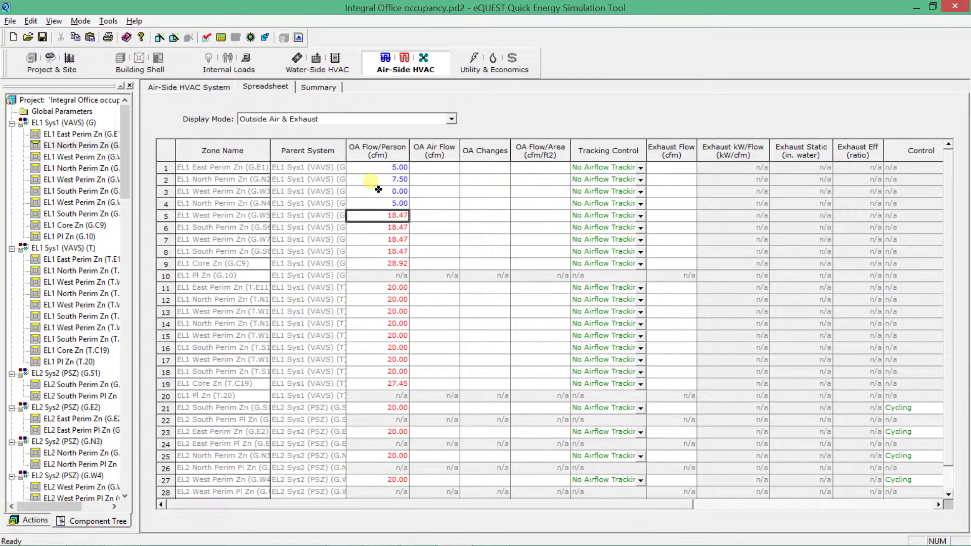
pyautogui.write('5 7.5 0 5 7.5 ')
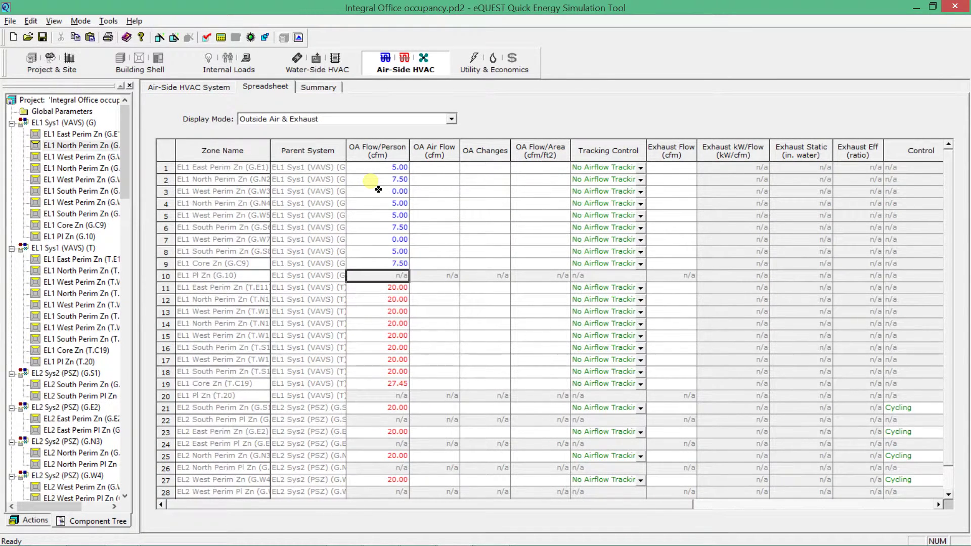
pyautogui.write(' 0 5 0 5 7.5 7.5 5 5 5 ')
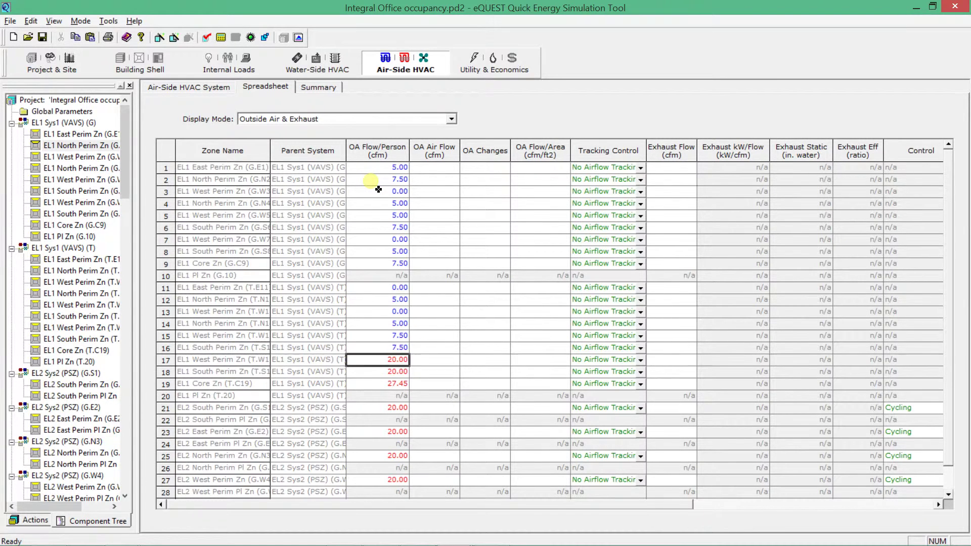
pyautogui.write(' 0  0  5  ')
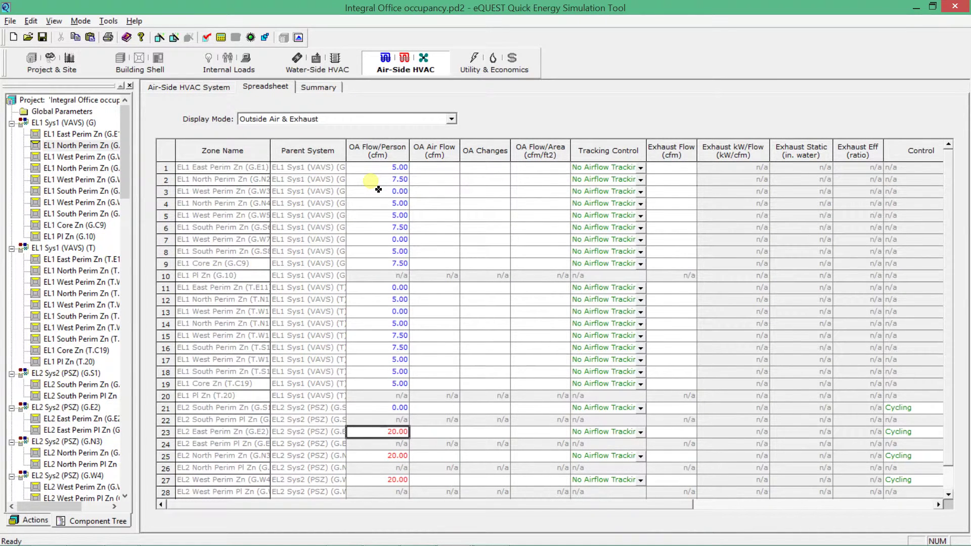
pyautogui.write('5  5')
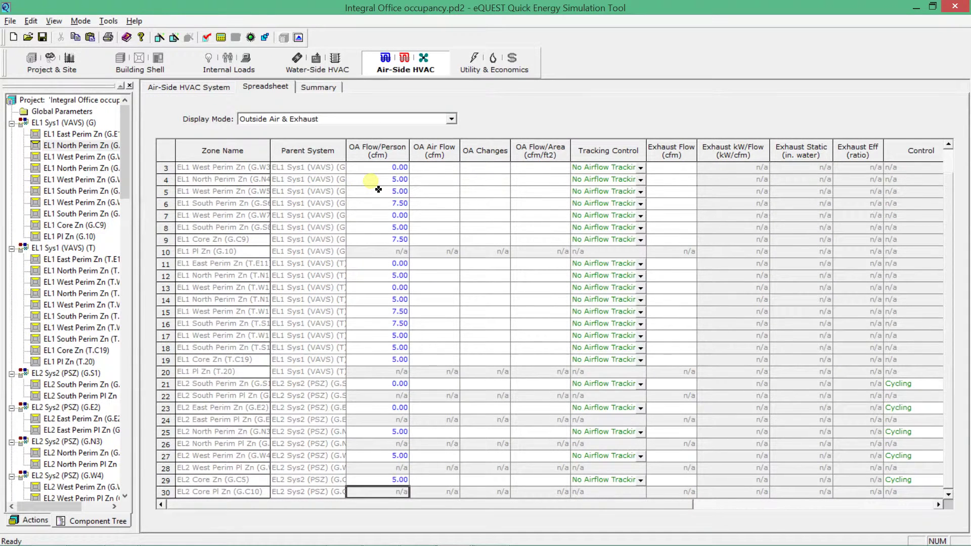
pyautogui.scroll(1, 378, 189)
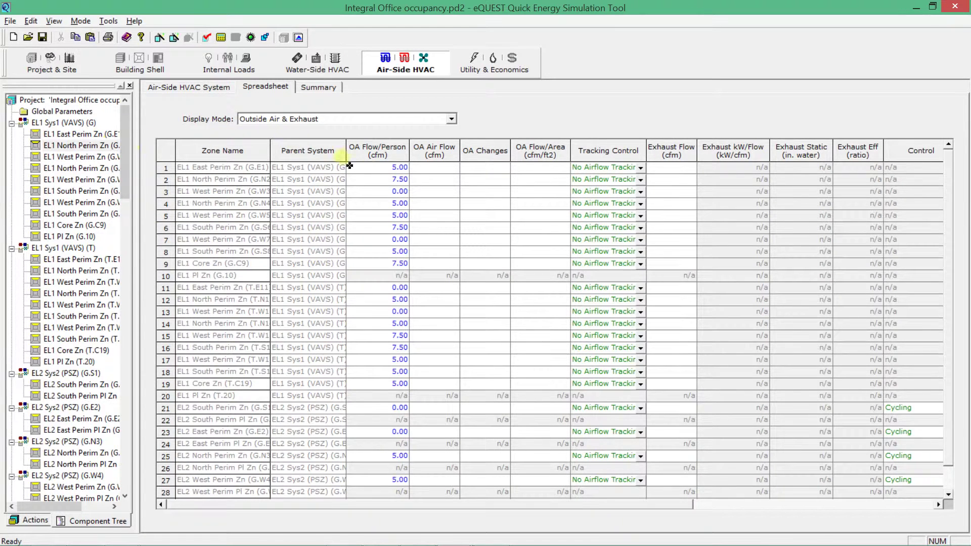
# - Copy the whole OA-FLOW/AREA switch expression from the Zone Templates section of the Word tutorial document and return to eQUEST
pyautogui.click(189, 87)
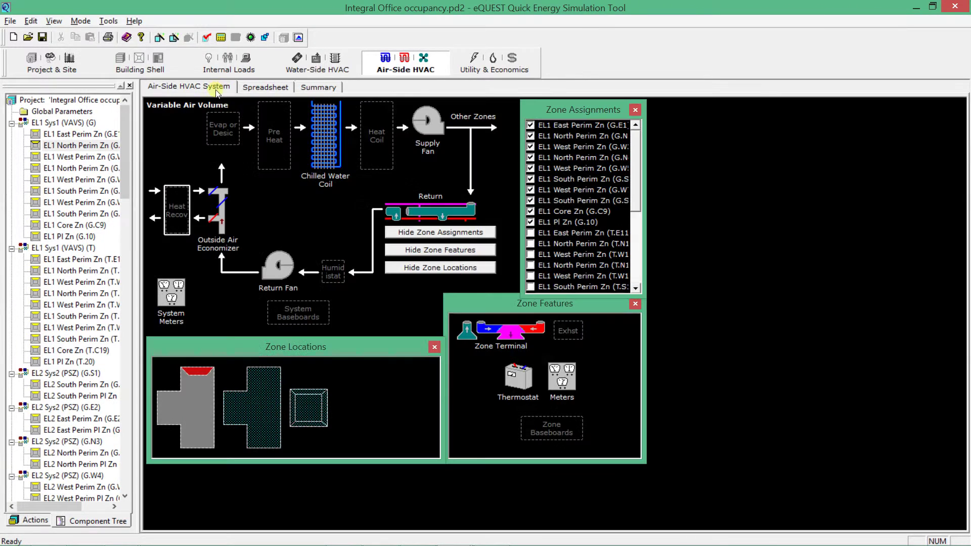
pyautogui.hotkey('alt', 'Tab')
pyautogui.click(347, 342)
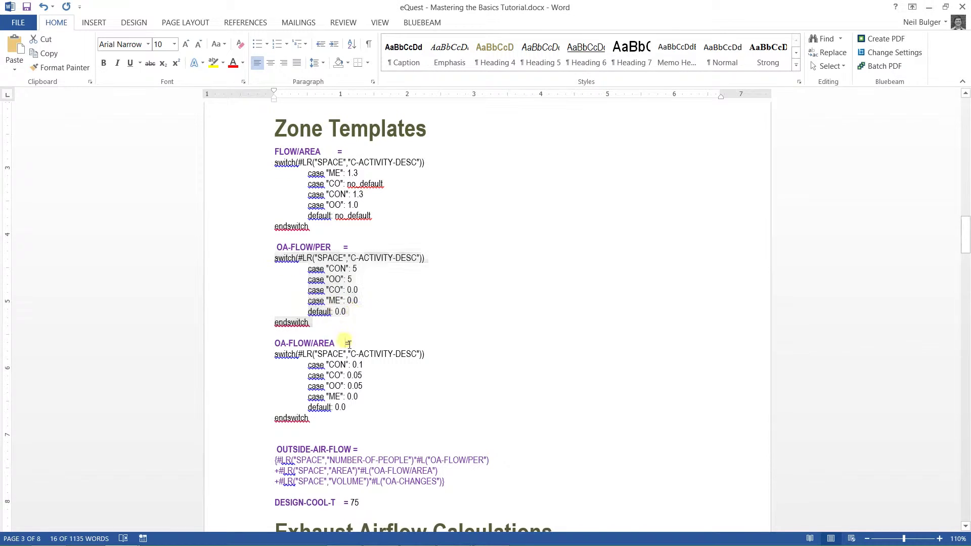
pyautogui.click(317, 429)
pyautogui.moveTo(317, 429); pyautogui.dragTo(271, 353)
pyautogui.hotkey('ctrl', 'c')
pyautogui.hotkey('alt', 'Tab')
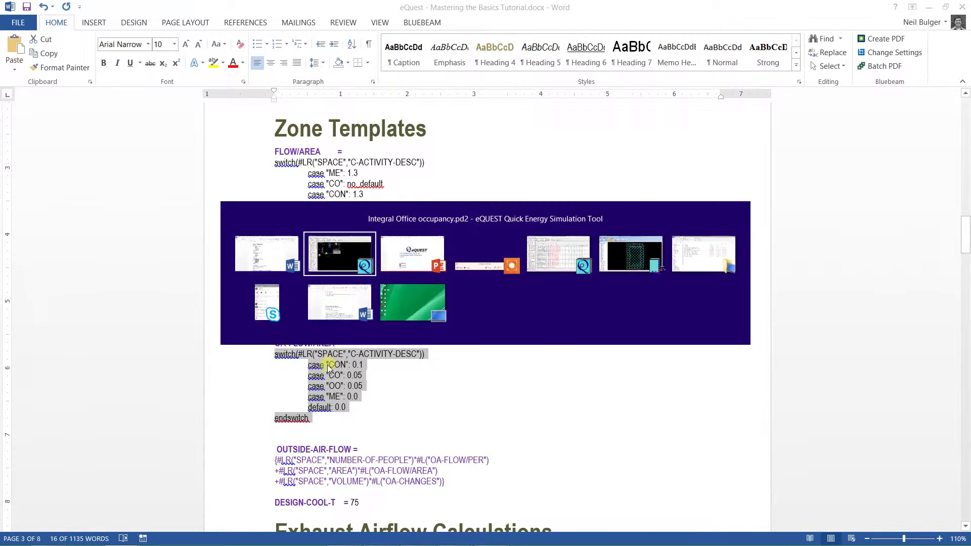
# - Define the outdoor air Flow per Area user default of EL1 North Perim Zn (G.N2) with the copied switch expression
pyautogui.doubleClick(76, 145)
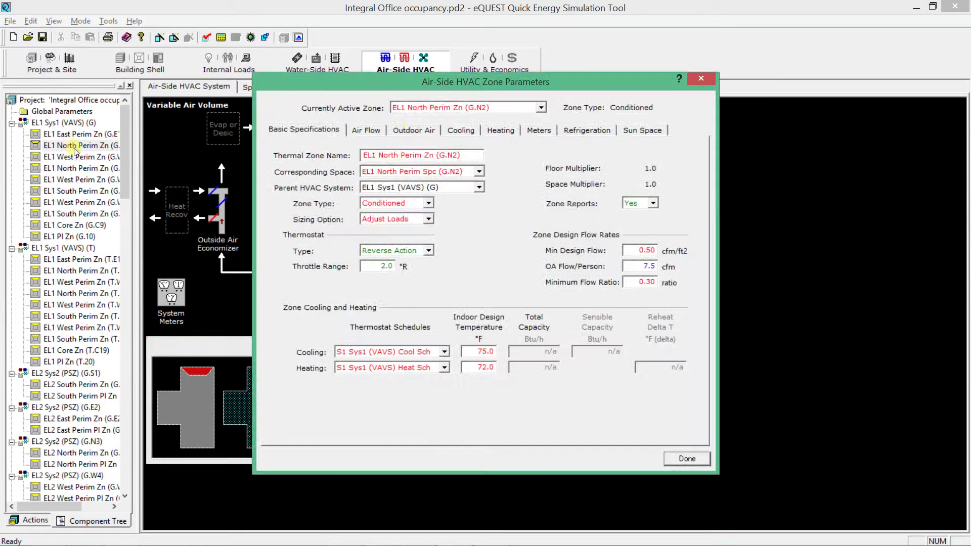
pyautogui.click(407, 130)
pyautogui.rightClick(403, 227)
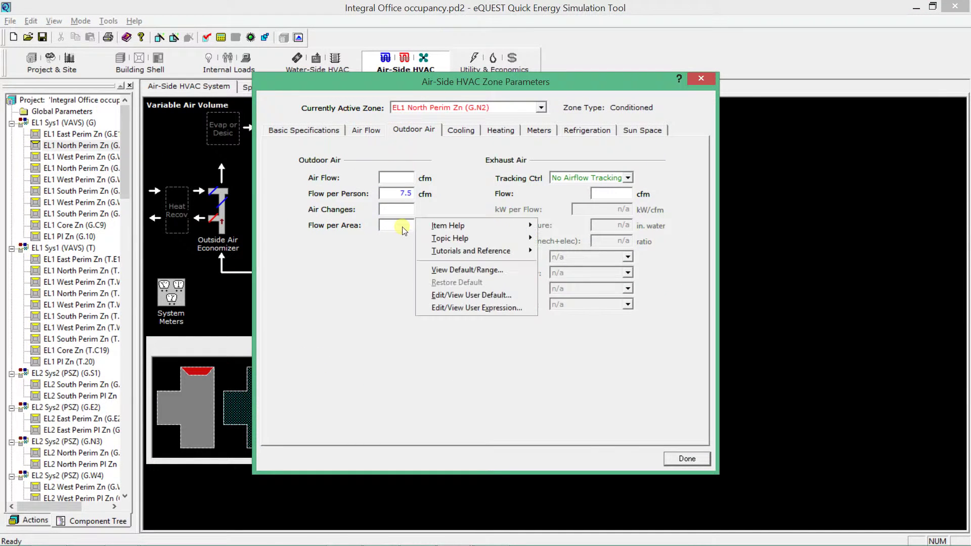
pyautogui.click(470, 295)
pyautogui.click(328, 239)
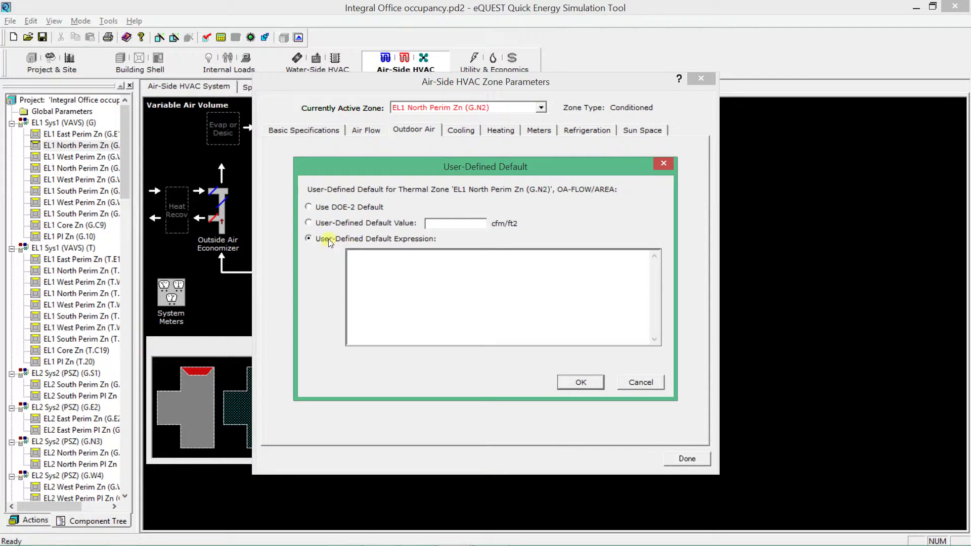
pyautogui.click(375, 261)
pyautogui.hotkey('ctrl', 'v')
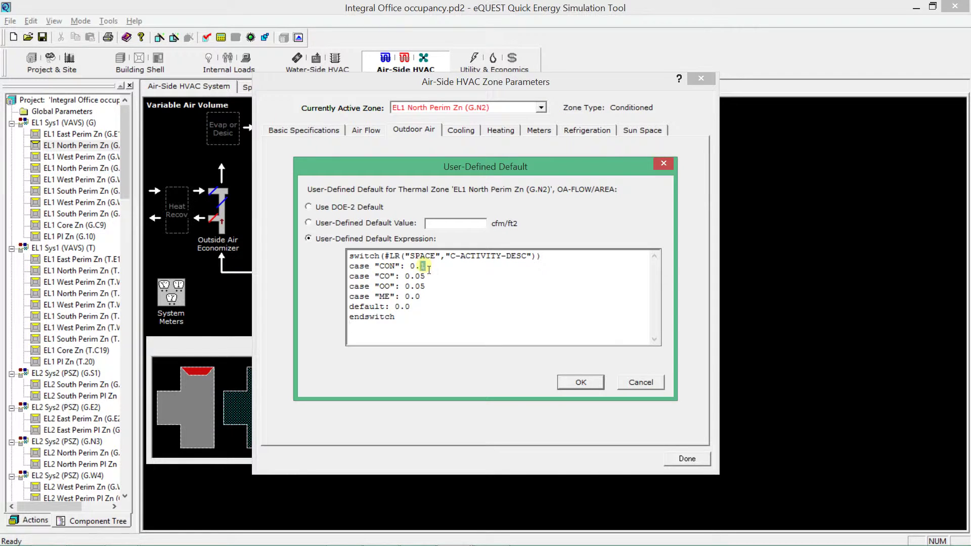
pyautogui.moveTo(426, 266); pyautogui.dragTo(349, 266)
pyautogui.click(352, 268)
pyautogui.click(581, 382)
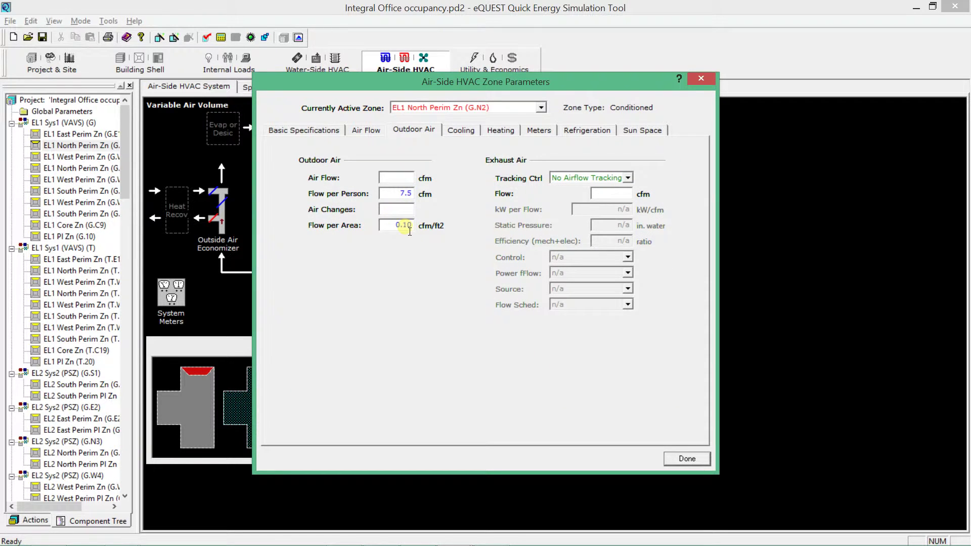
# - Close the zone parameters and review the OA Flow/Area values of all zones in the spreadsheet
pyautogui.click(683, 458)
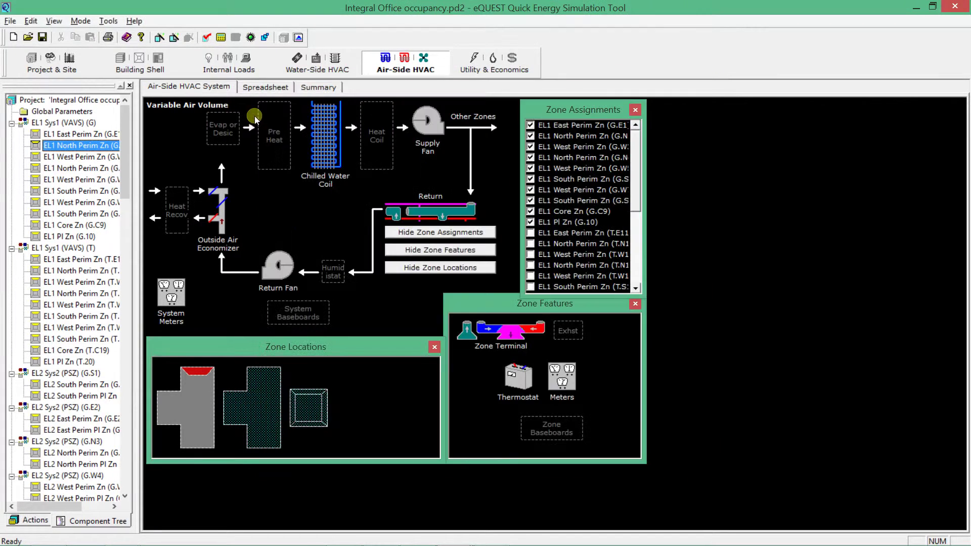
pyautogui.click(259, 88)
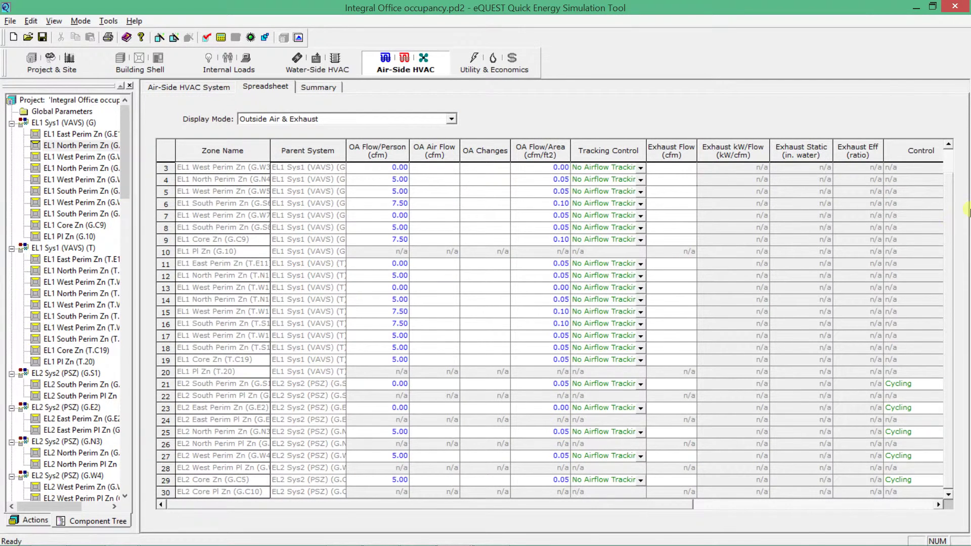
pyautogui.scroll(1, 950, 205)
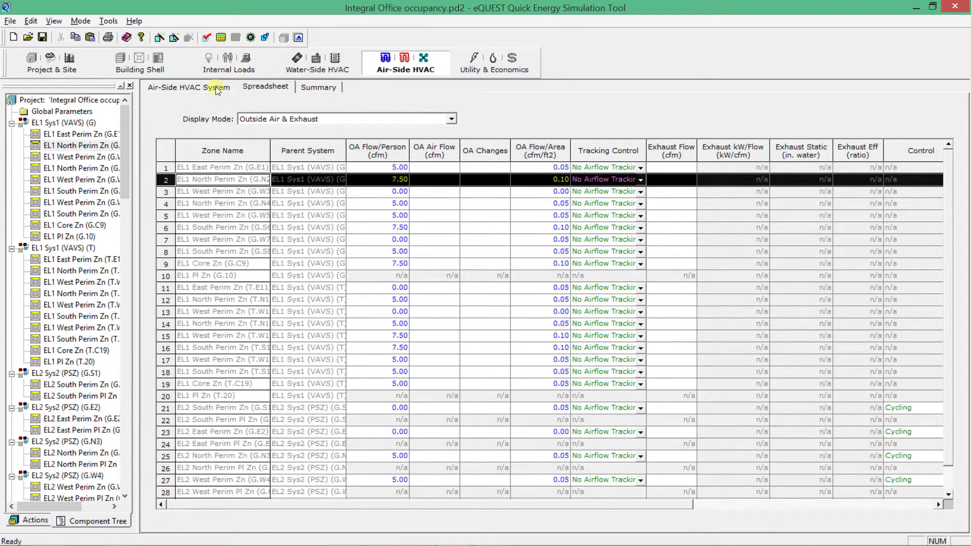
# - Paste the switch expression as the user default expression for the cooling indoor design temperature of EL1 North Perim Zn (G.N2)
pyautogui.click(215, 87)
pyautogui.doubleClick(76, 146)
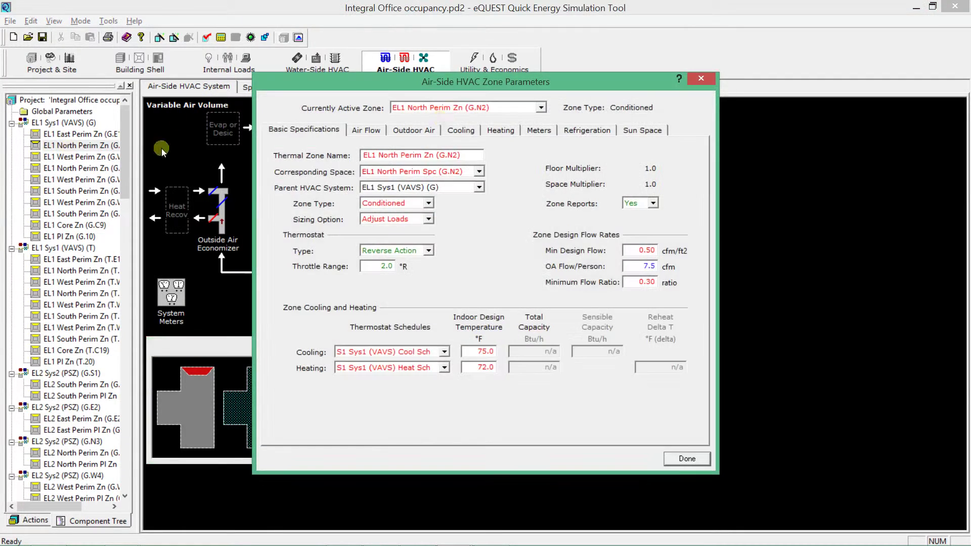
pyautogui.click(408, 132)
pyautogui.click(324, 129)
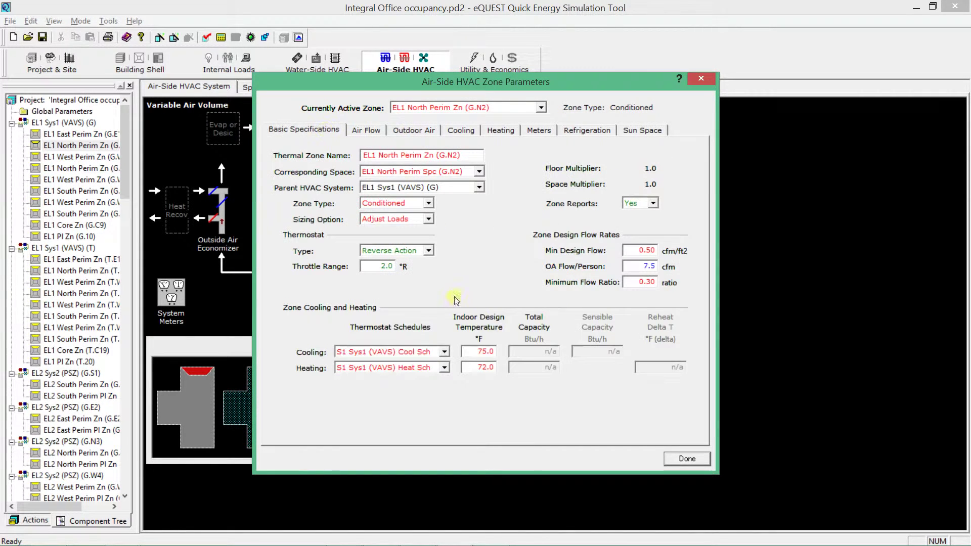
pyautogui.rightClick(480, 350)
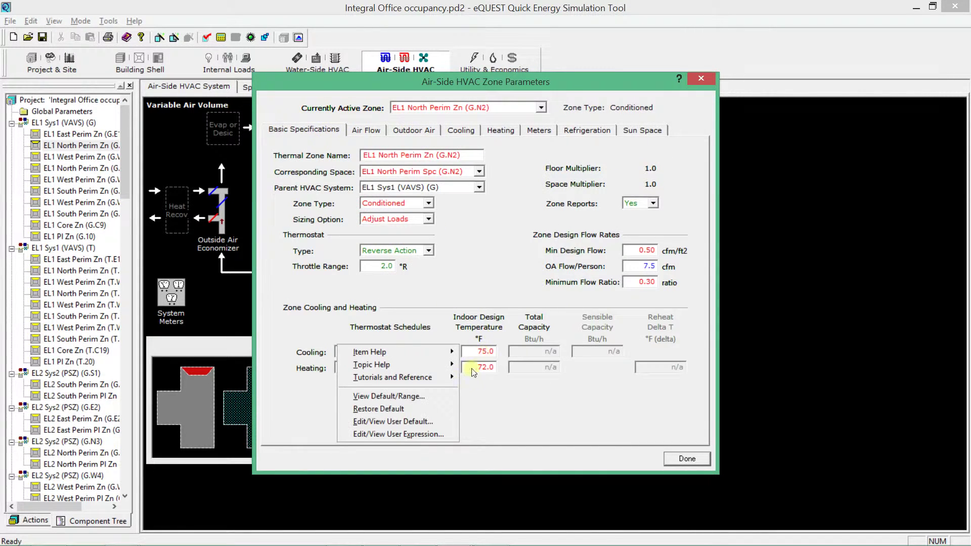
pyautogui.click(435, 421)
pyautogui.click(348, 238)
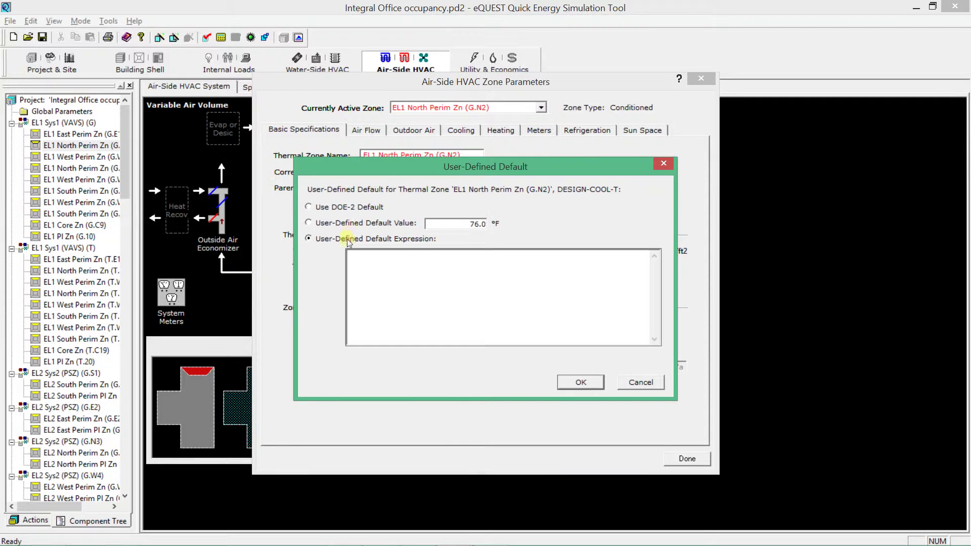
pyautogui.click(401, 268)
pyautogui.hotkey('ctrl', 'v')
# - Set the cooling design temperature expression to 75 for CON, CO, OO and default, and 78 for ME, and apply it
pyautogui.doubleClick(415, 266)
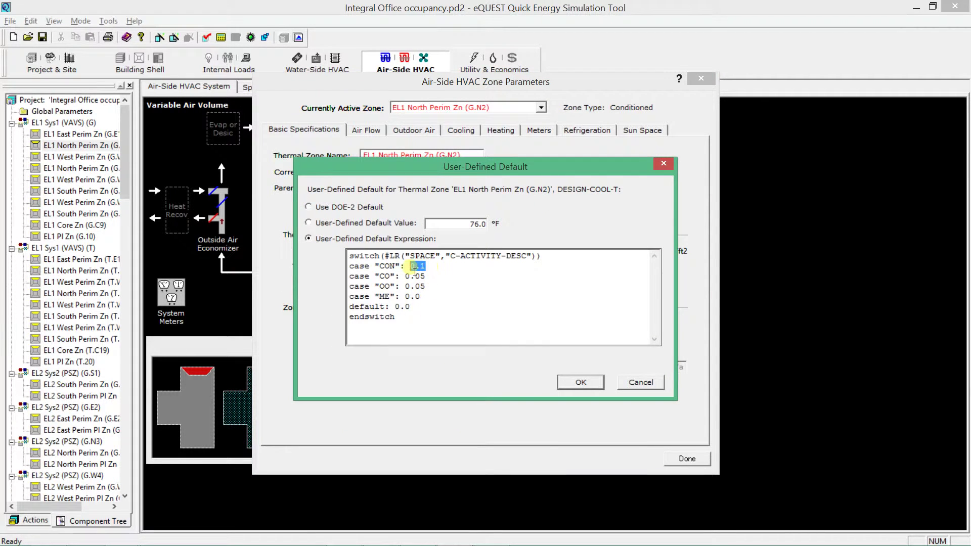
pyautogui.write('75')
pyautogui.doubleClick(410, 277)
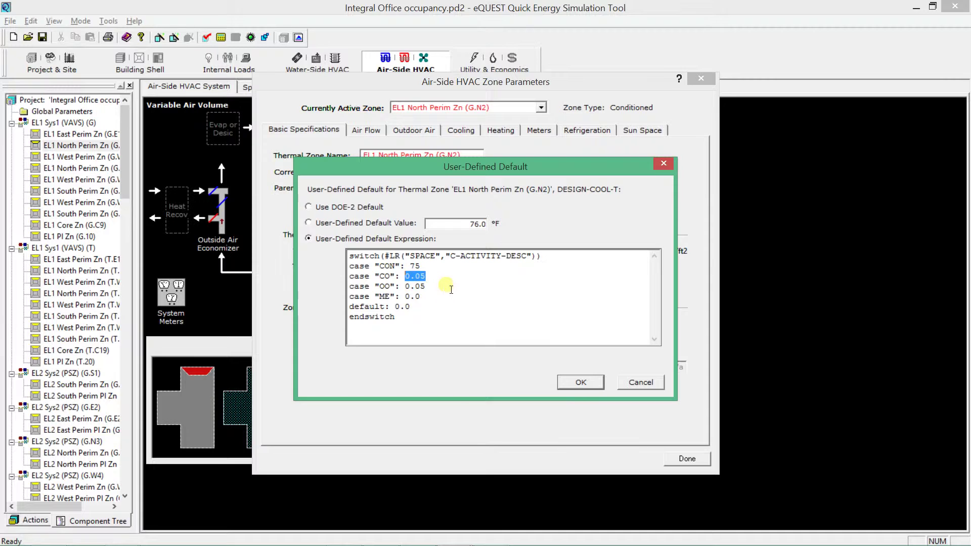
pyautogui.write('75')
pyautogui.doubleClick(414, 286)
pyautogui.write('75')
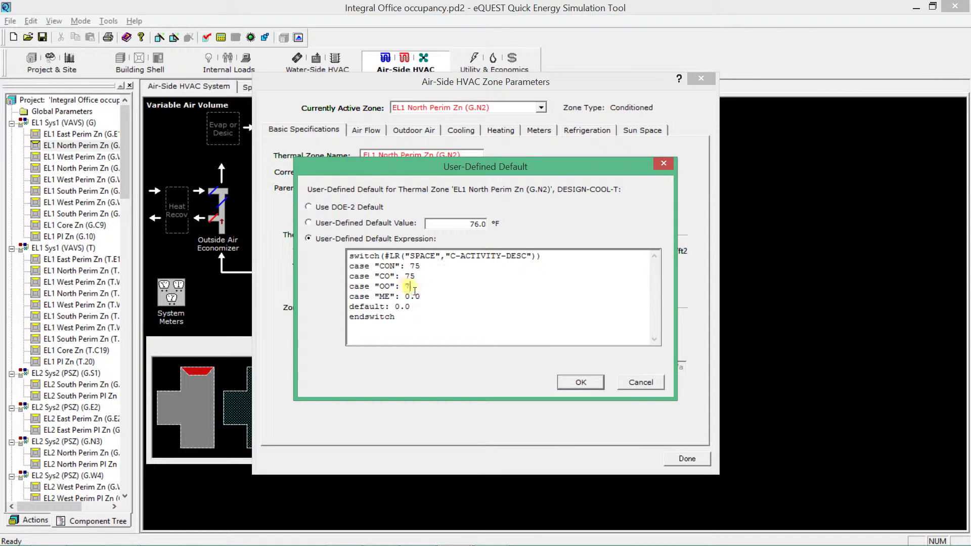
pyautogui.doubleClick(411, 297)
pyautogui.write('78')
pyautogui.doubleClick(402, 307)
pyautogui.write('75')
pyautogui.click(581, 382)
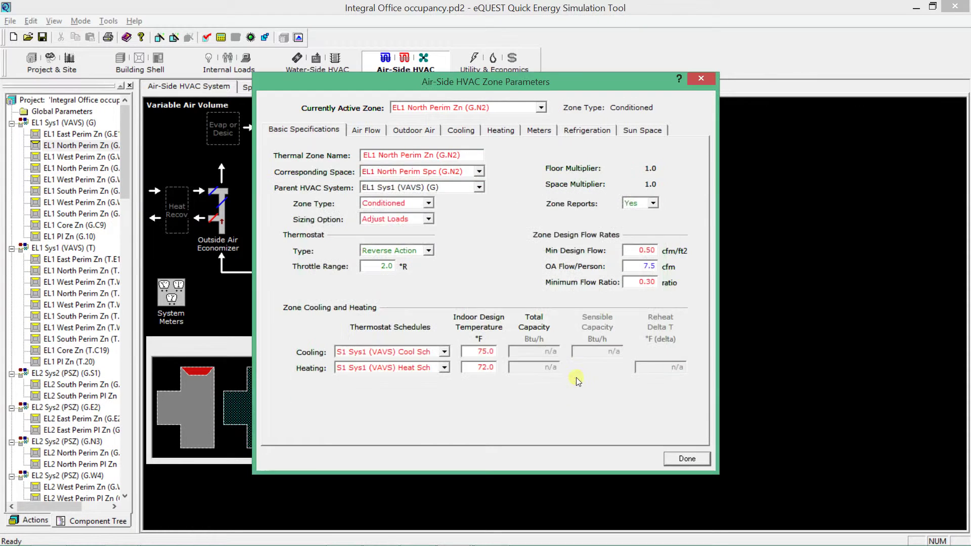
# - Restore the default cooling indoor design temperature of EL1 North Perim Zn (G.N2) and close the zone parameters
pyautogui.rightClick(468, 349)
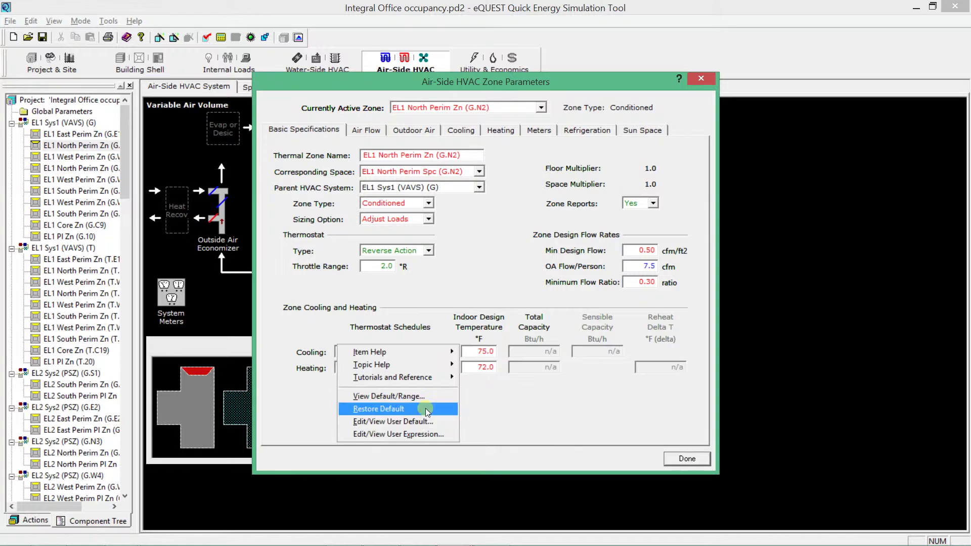
pyautogui.click(427, 410)
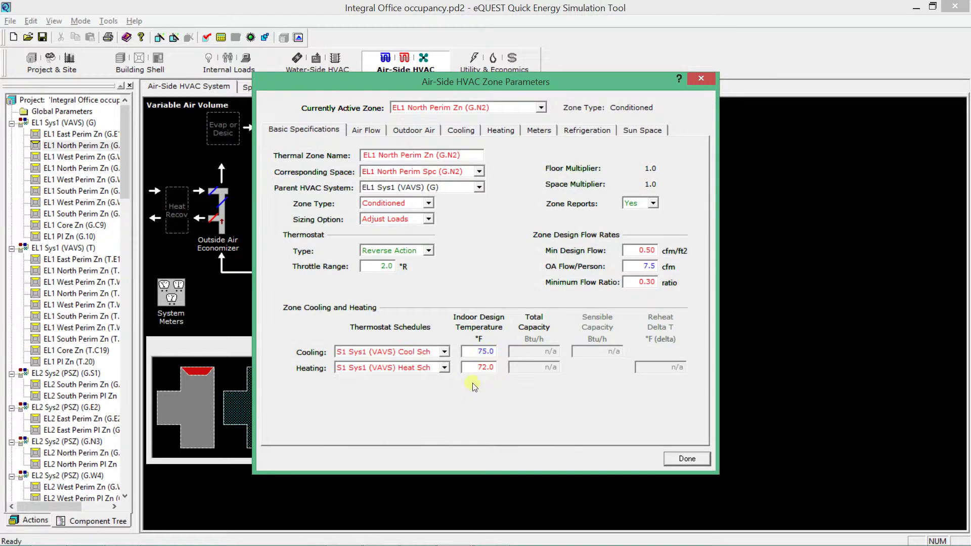
pyautogui.click(703, 463)
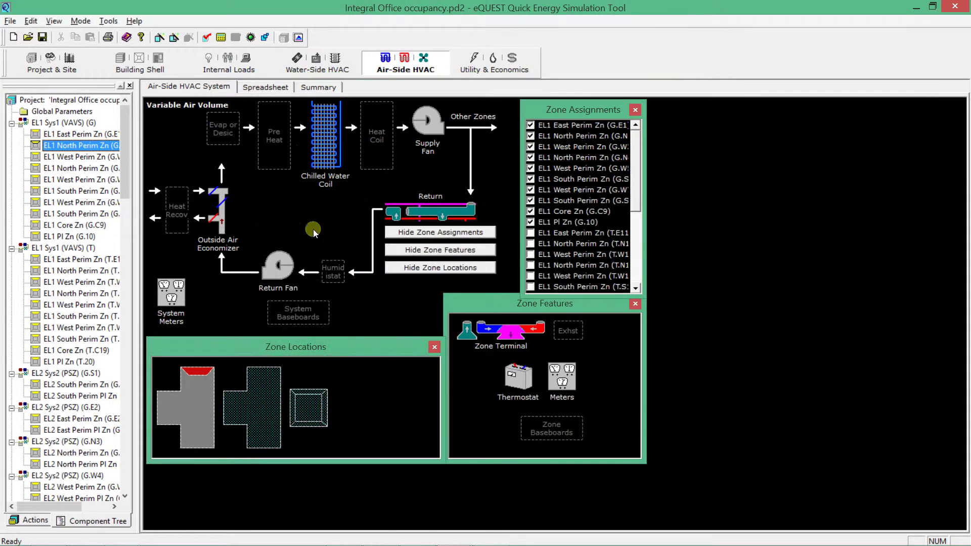
# - Show the Basic Specifications spreadsheet and restore the default Cool Design T of EL1 East Perim Zn (G.E1)
pyautogui.click(266, 87)
pyautogui.click(417, 120)
pyautogui.click(386, 128)
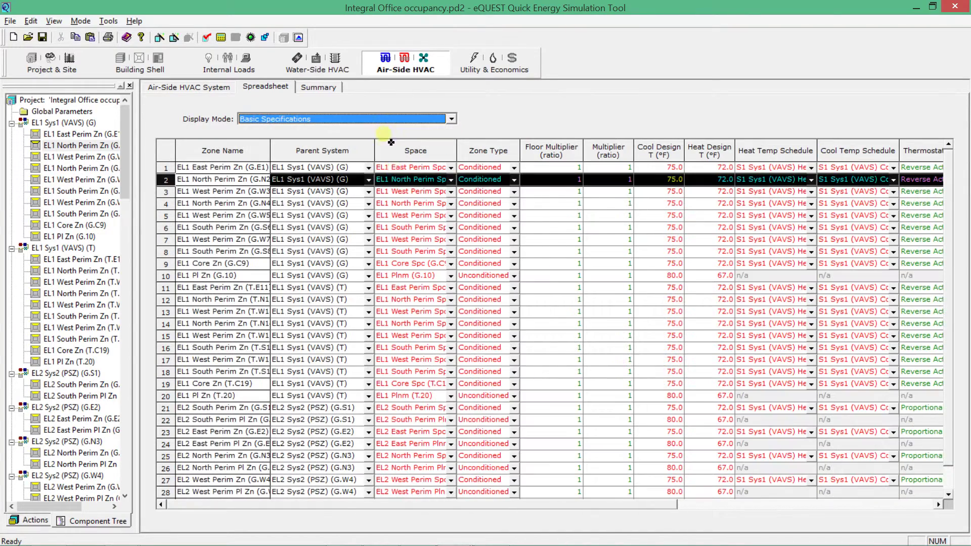
pyautogui.click(671, 180)
pyautogui.press('Up')
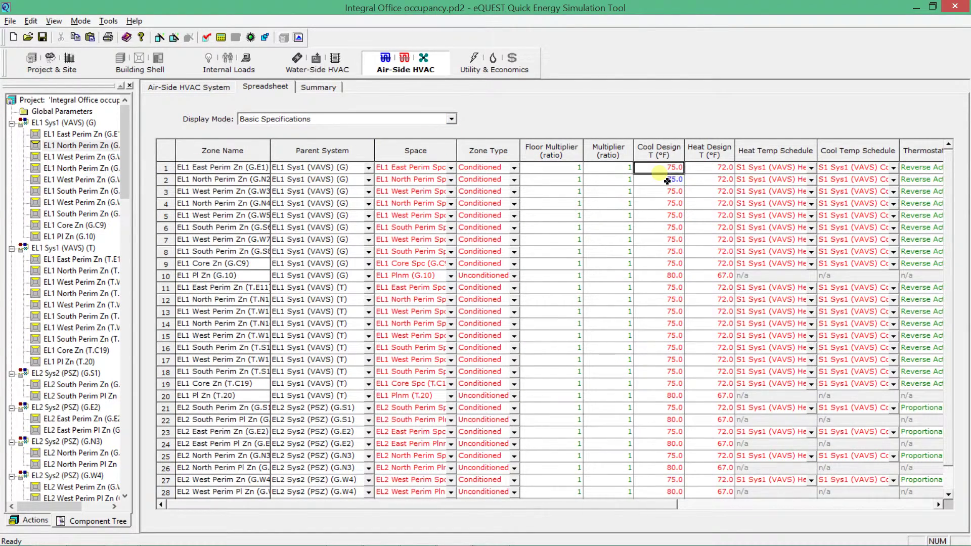
pyautogui.rightClick(666, 181)
pyautogui.click(631, 228)
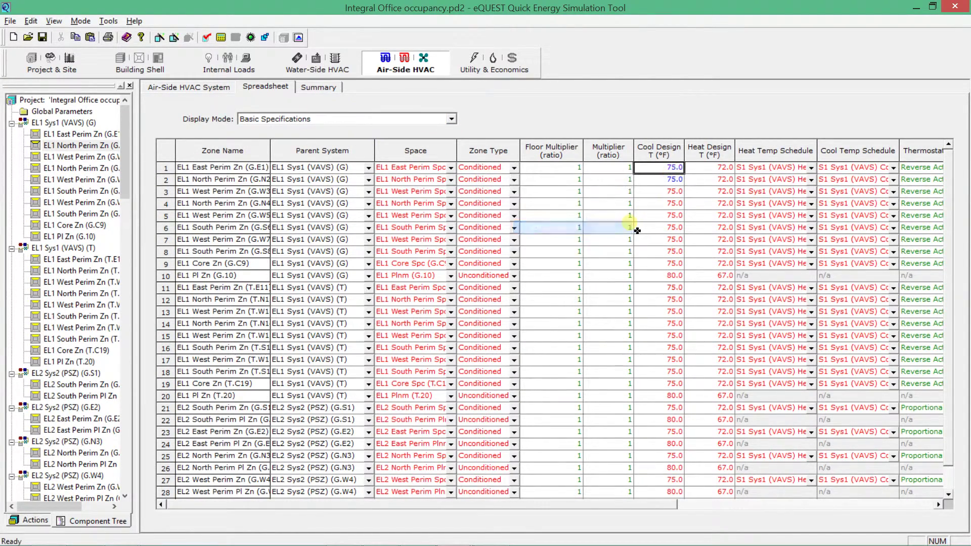
# - Restore the default Cool Design T for the zones in spreadsheet rows 3 through 17
pyautogui.press('Down')
pyautogui.press('Down')
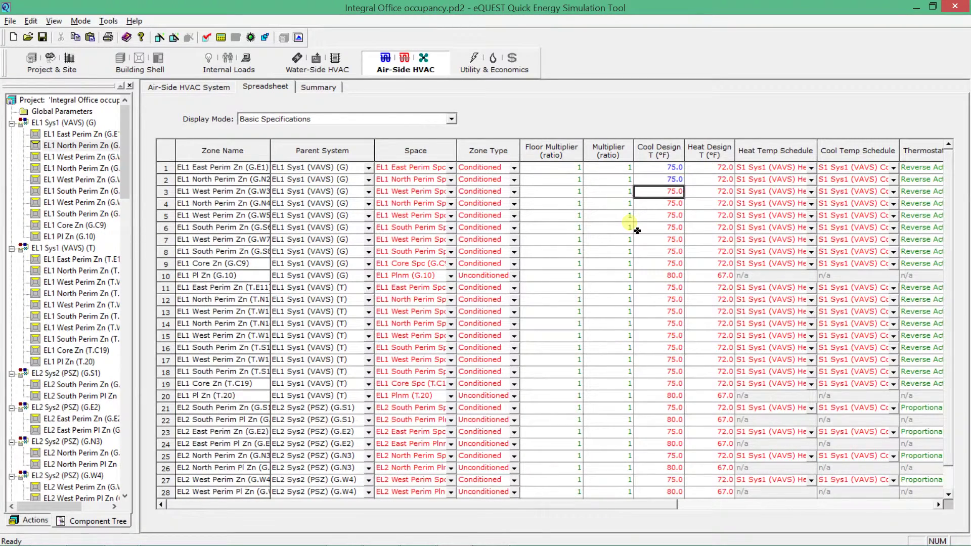
pyautogui.write('78')
pyautogui.press('Down')
pyautogui.press('Down')
pyautogui.press('Down')
pyautogui.press('Down')
pyautogui.press('Down')
pyautogui.press('Down')
pyautogui.press('Down')
pyautogui.press('Down')
pyautogui.press('Down')
pyautogui.press('Down')
pyautogui.press('Down')
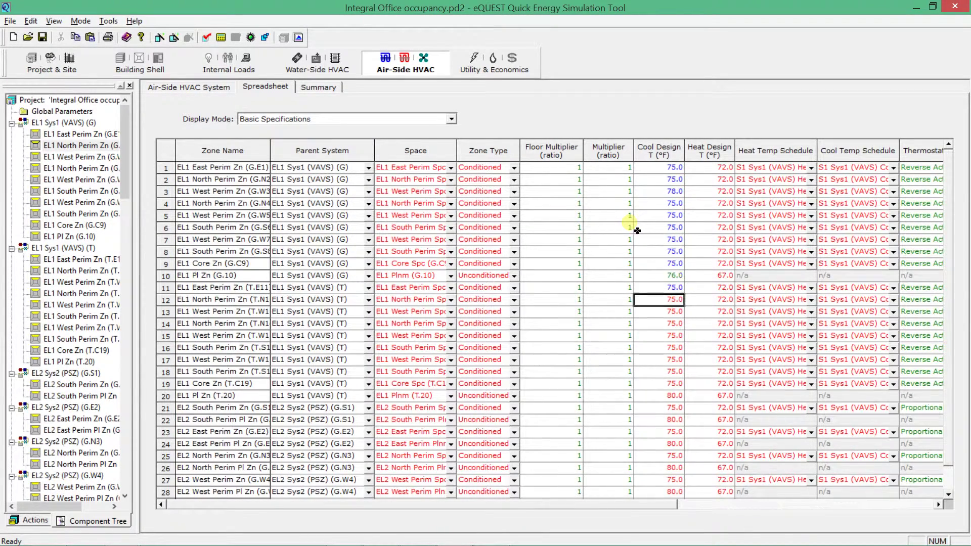
pyautogui.press('Down')
pyautogui.press('Down')
pyautogui.press('Down')
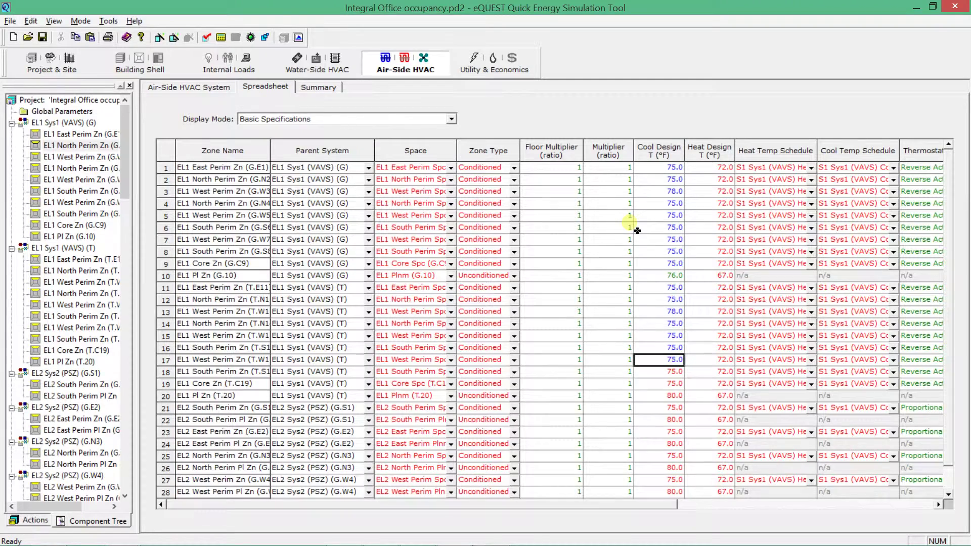
# - Examine the user default expression for outdoor air Flow per Person of EL1 East Perim Zn (G.E1) without changing it, and close the zone parameters
pyautogui.click(190, 87)
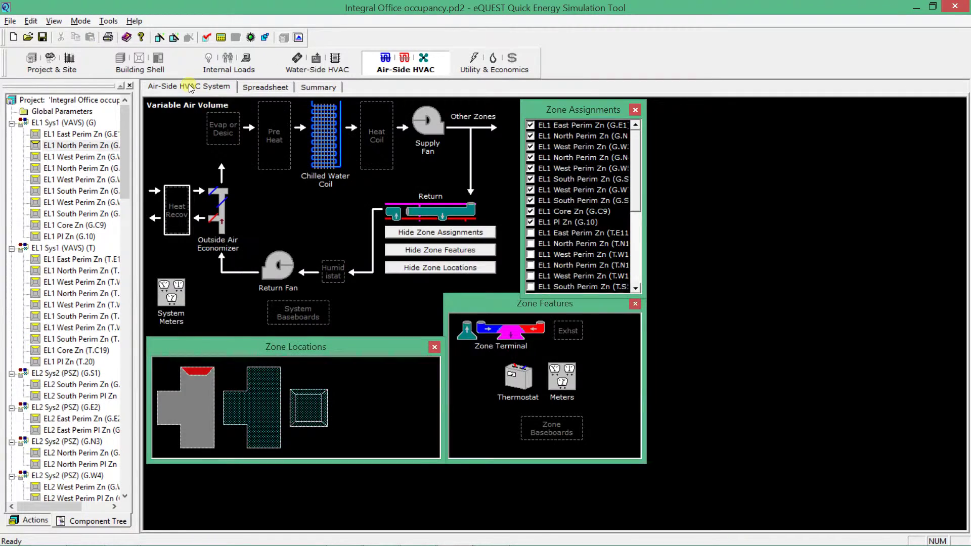
pyautogui.doubleClick(107, 134)
pyautogui.click(416, 130)
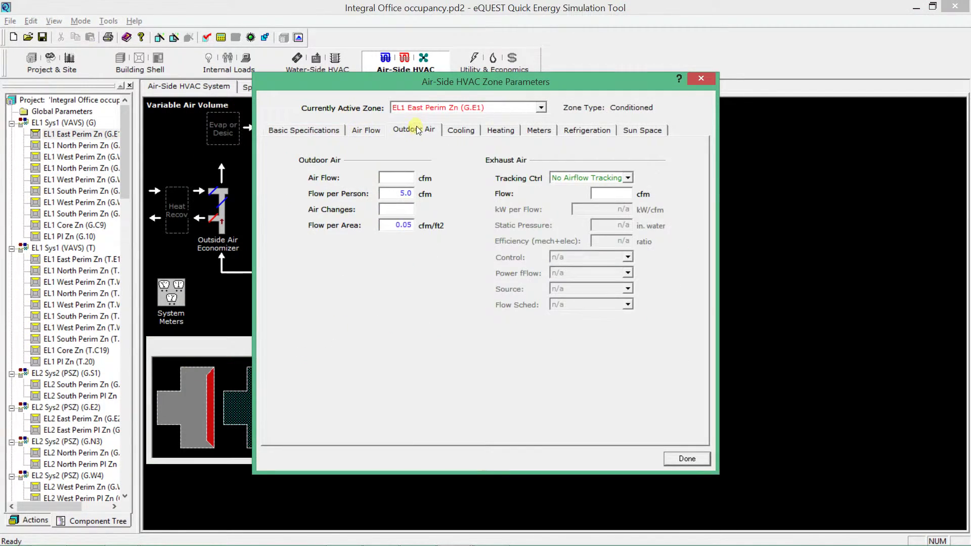
pyautogui.rightClick(403, 193)
pyautogui.click(455, 263)
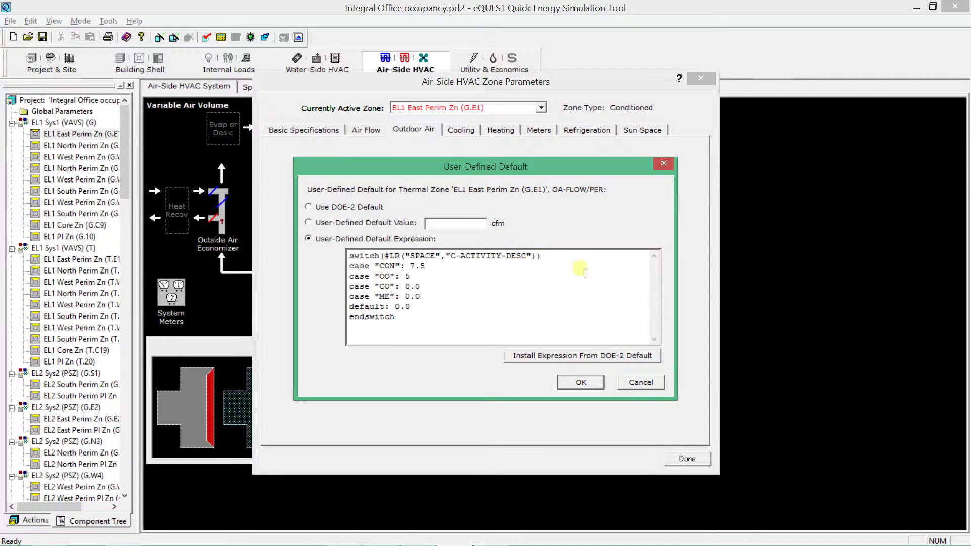
pyautogui.click(649, 384)
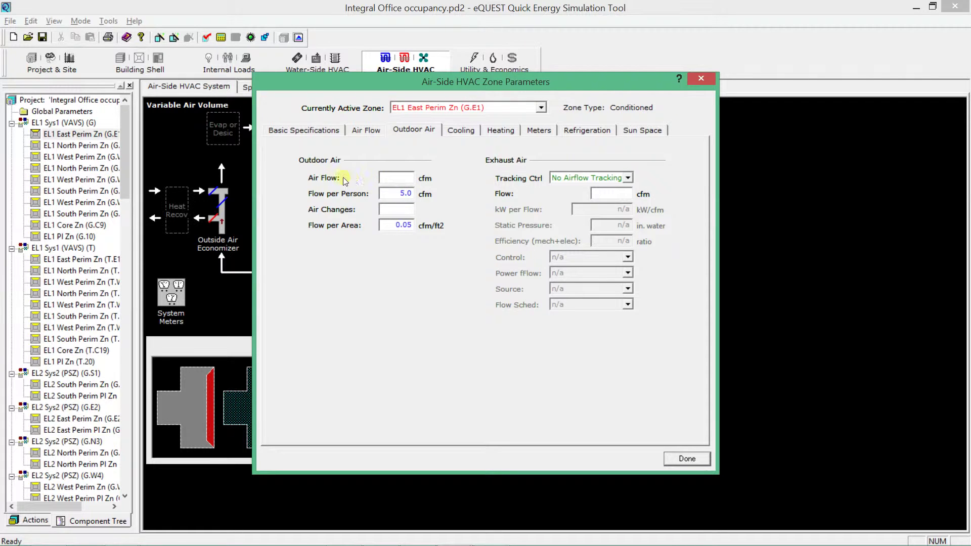
pyautogui.click(403, 194)
pyautogui.click(685, 458)
# - Open the space properties of EL1 North Perim Spc (G.N2) in Internal Loads and inspect the Number of People default expression
pyautogui.click(238, 65)
pyautogui.doubleClick(87, 145)
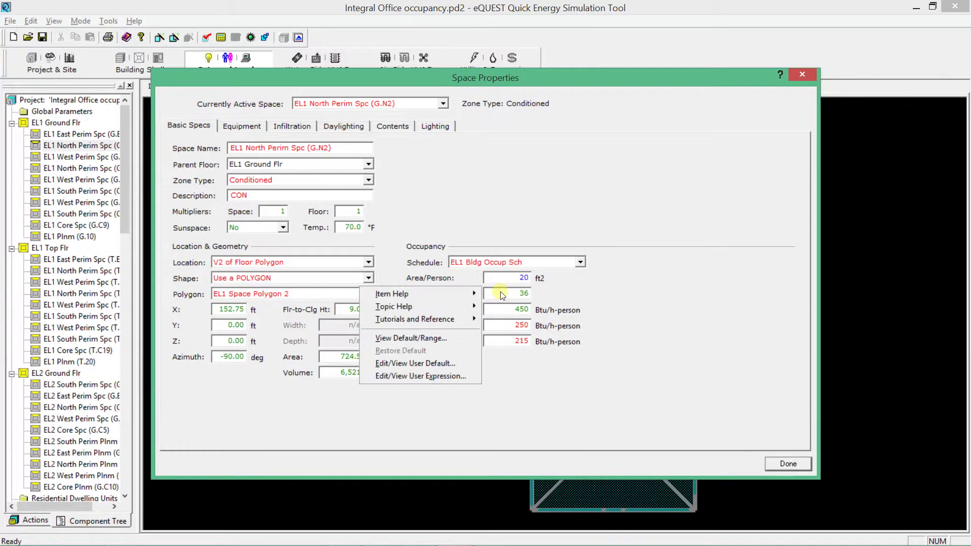
pyautogui.rightClick(494, 296)
pyautogui.moveTo(463, 295)
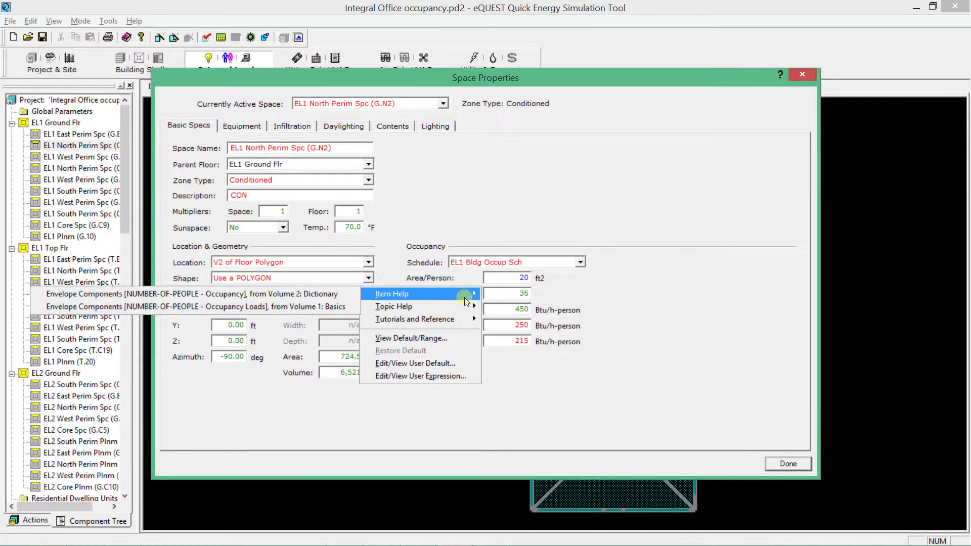
pyautogui.click(427, 363)
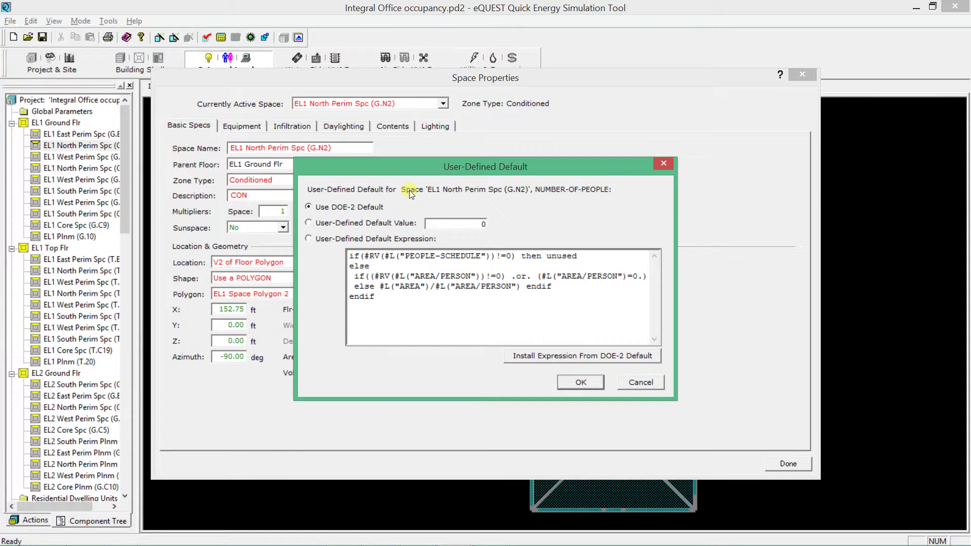
pyautogui.click(629, 382)
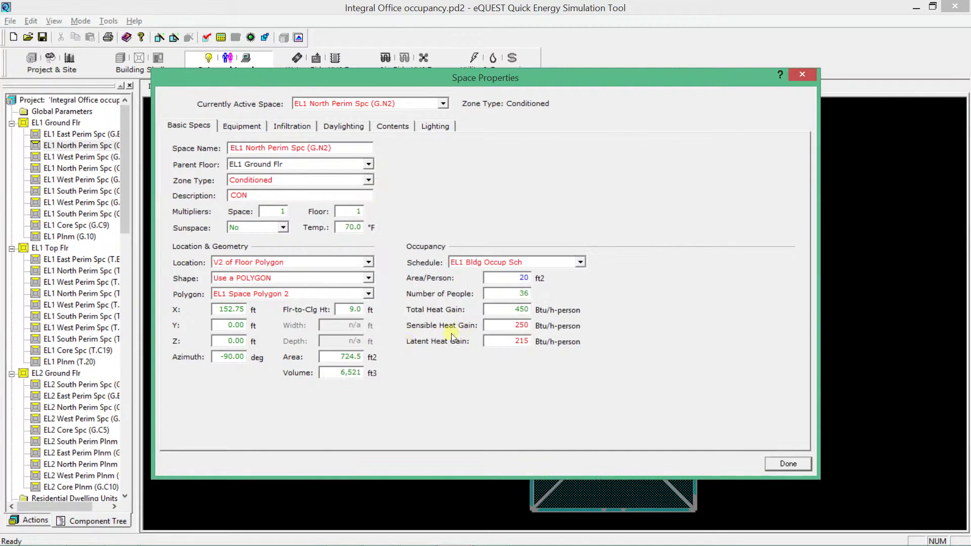
# - Inspect the Area default expression of EL1 North Perim Spc (G.N2) and close the space properties
pyautogui.rightClick(348, 356)
pyautogui.click(451, 427)
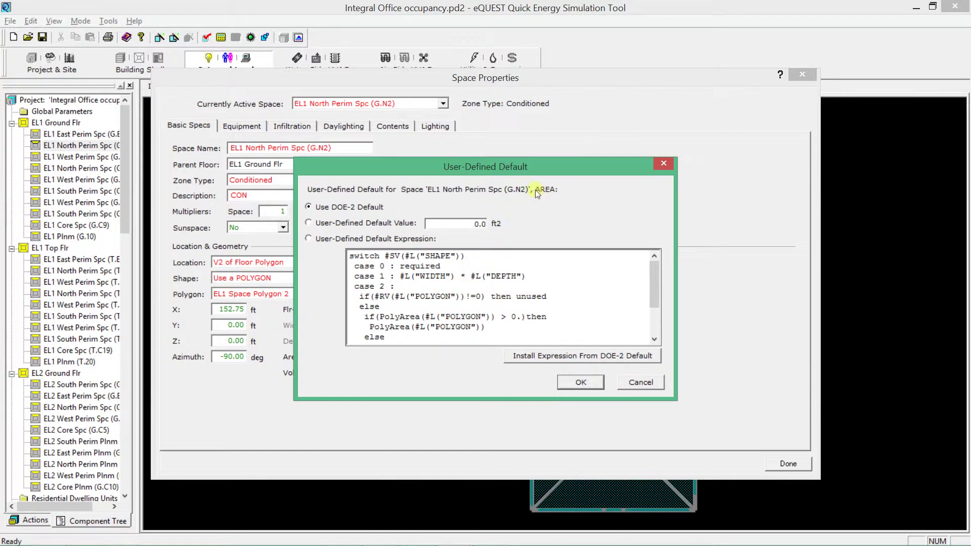
pyautogui.click(583, 384)
pyautogui.click(786, 463)
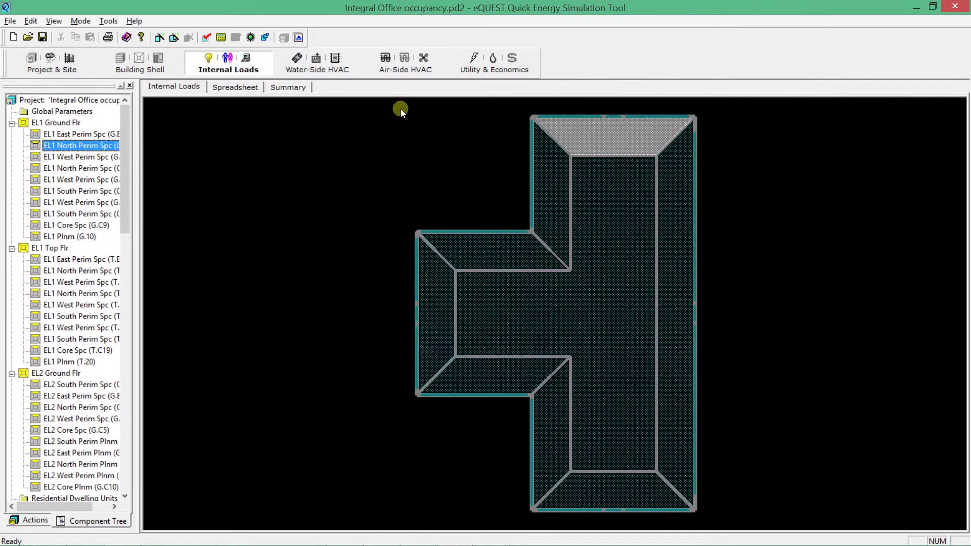
# - Open the outdoor air parameters of EL1 North Perim Zn (G.N2) in Air-Side HVAC
pyautogui.click(396, 63)
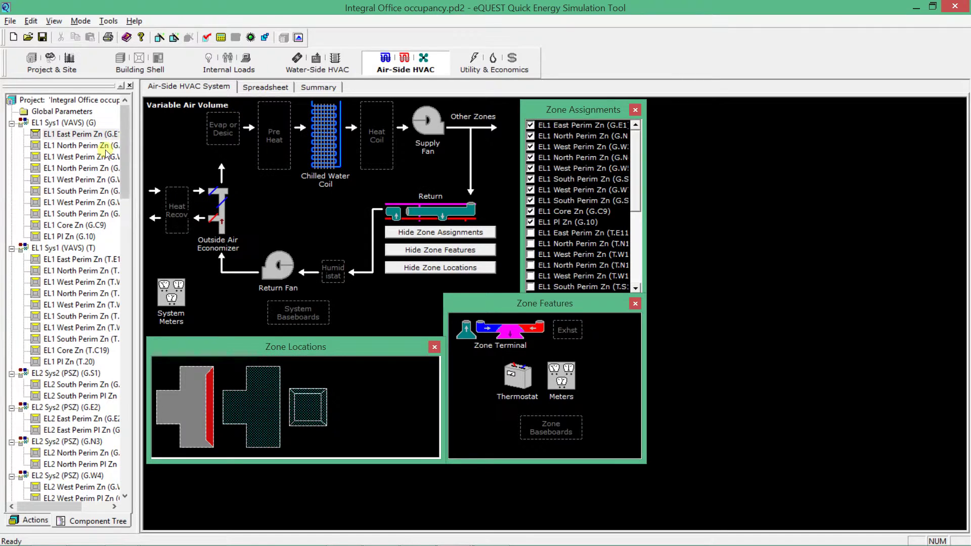
pyautogui.doubleClick(86, 148)
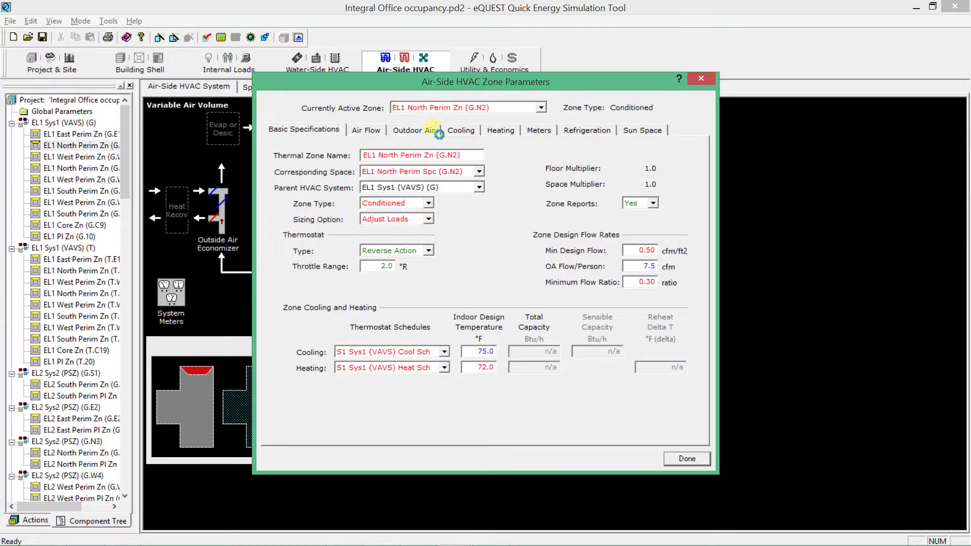
pyautogui.click(428, 131)
# - Switch to the Word tutorial document, copy the three-line OUTSIDE-AIR-FLOW expression from Zone Templates and return to eQUEST
pyautogui.hotkey('alt', 'Tab')
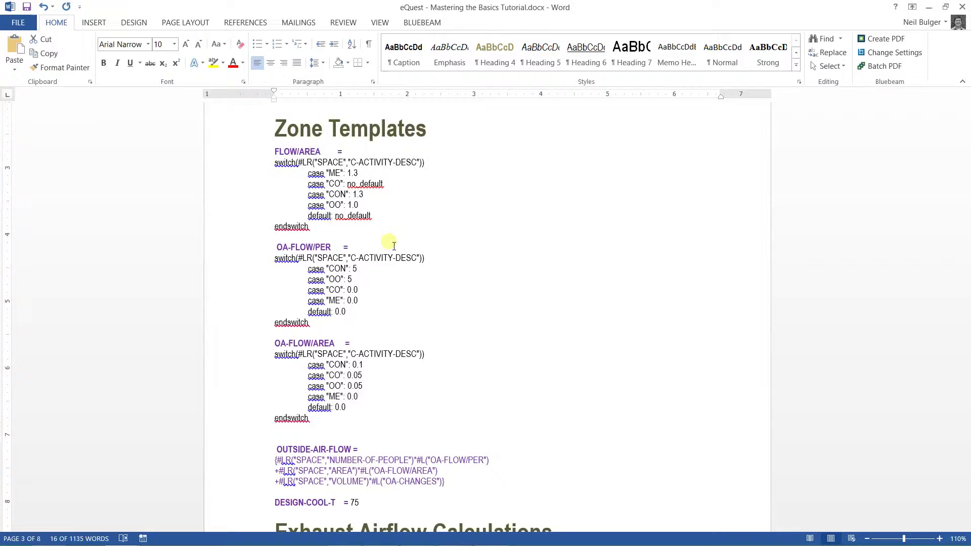
pyautogui.click(426, 387)
pyautogui.scroll(-3, 430, 380)
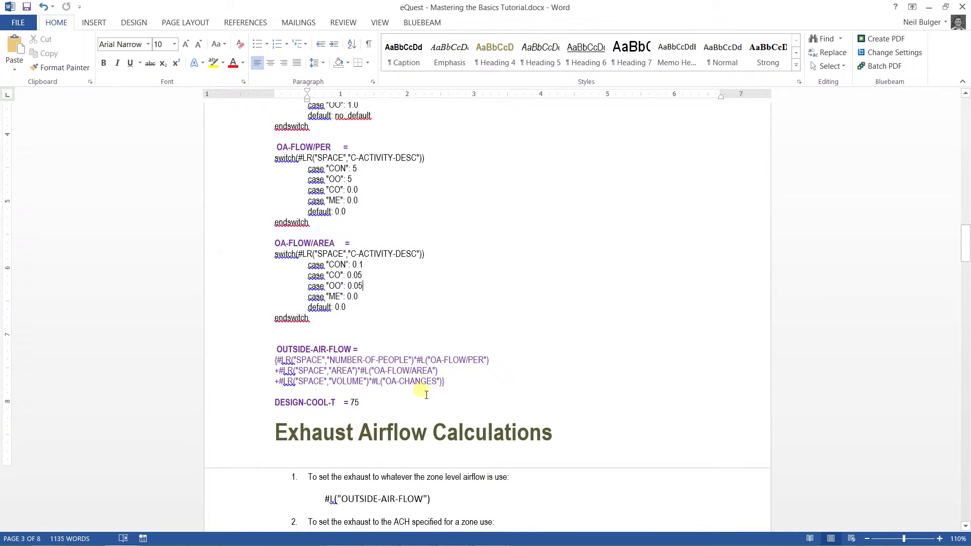
pyautogui.moveTo(451, 392); pyautogui.dragTo(278, 360)
pyautogui.hotkey('alt', 'Tab')
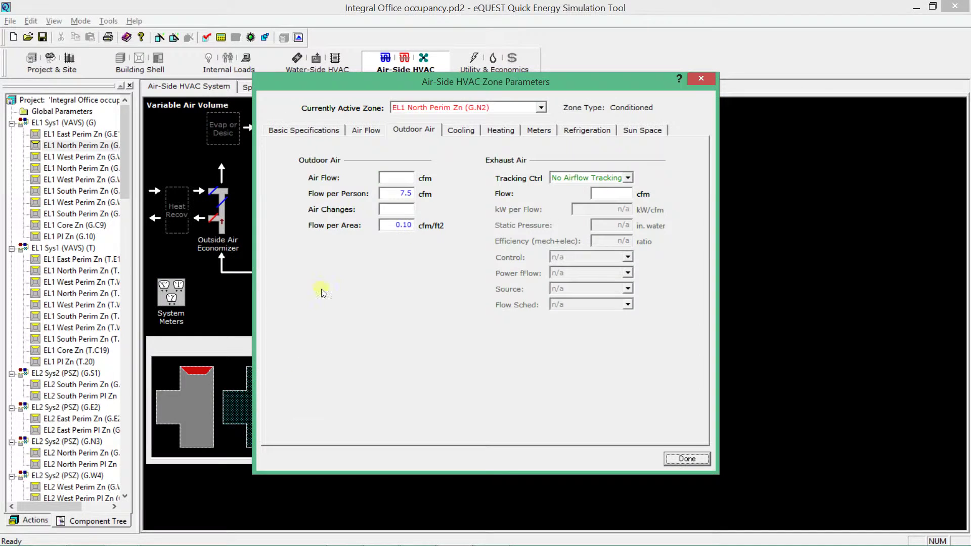
# - Replace the outdoor Air Flow user default expression of EL1 North Perim Zn (G.N2) with the copied OUTSIDE-AIR-FLOW expression
pyautogui.rightClick(411, 177)
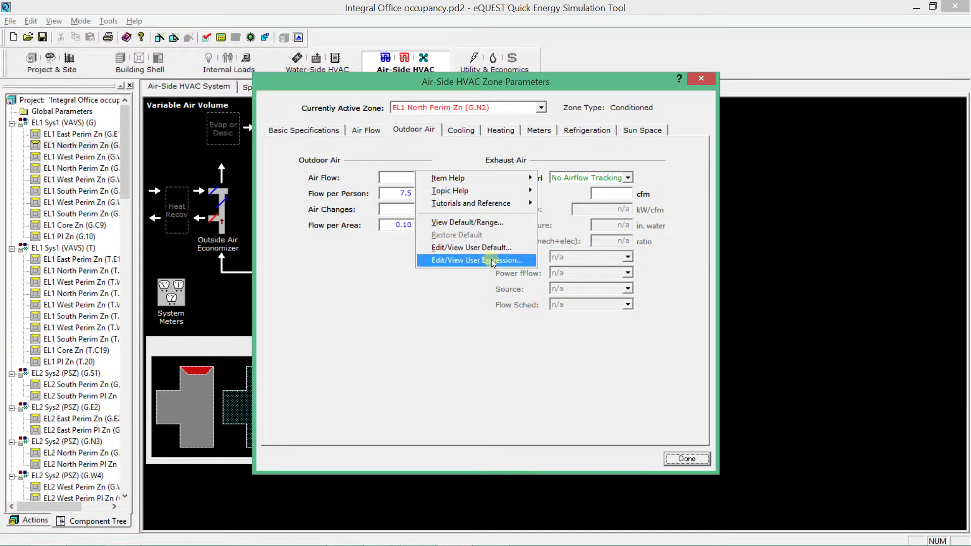
pyautogui.click(494, 247)
pyautogui.click(354, 238)
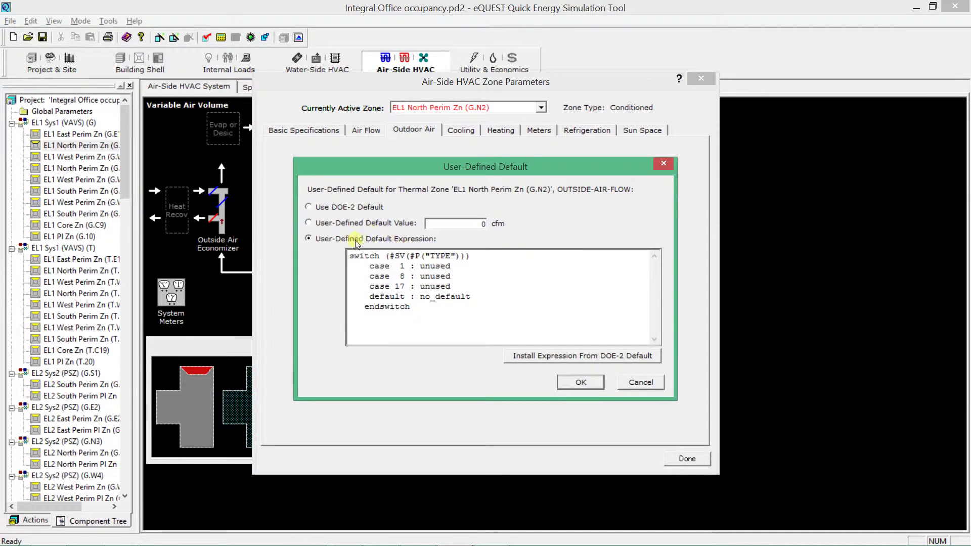
pyautogui.moveTo(432, 325); pyautogui.dragTo(340, 255)
pyautogui.write('(#LR("SPACE","NUMBER-OF-PEOPLE")*#L("OA-FLOW/PER") +#LR("SPACE","AREA")*#L("OA-FLOW/AREA") +#LR("SPACE","VOLUME")*#L("OA-CHANGES"))')
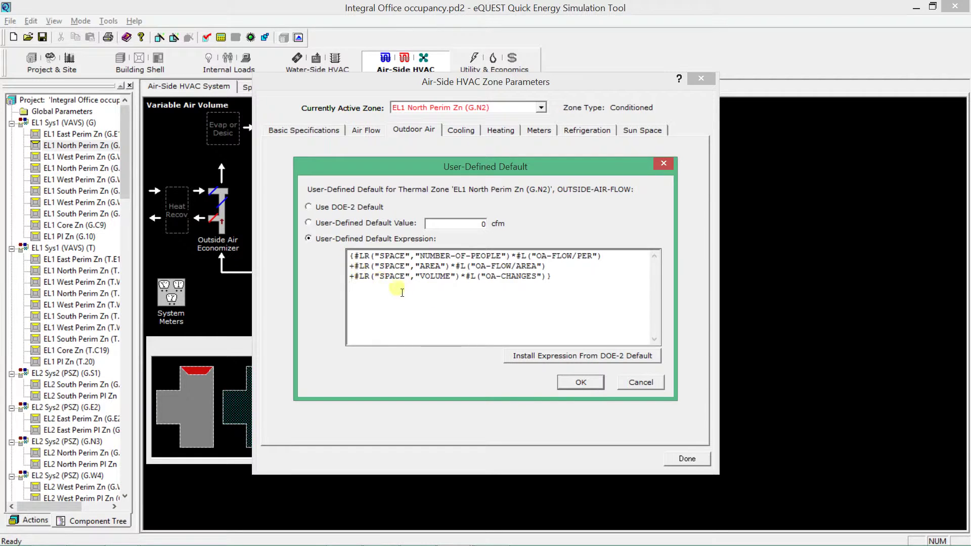
# - Remove the enclosing braces from the OUTSIDE-AIR-FLOW expression, move the dialog off the zone's outdoor air values and try to apply the expression
pyautogui.click(356, 256)
pyautogui.press('Delete')
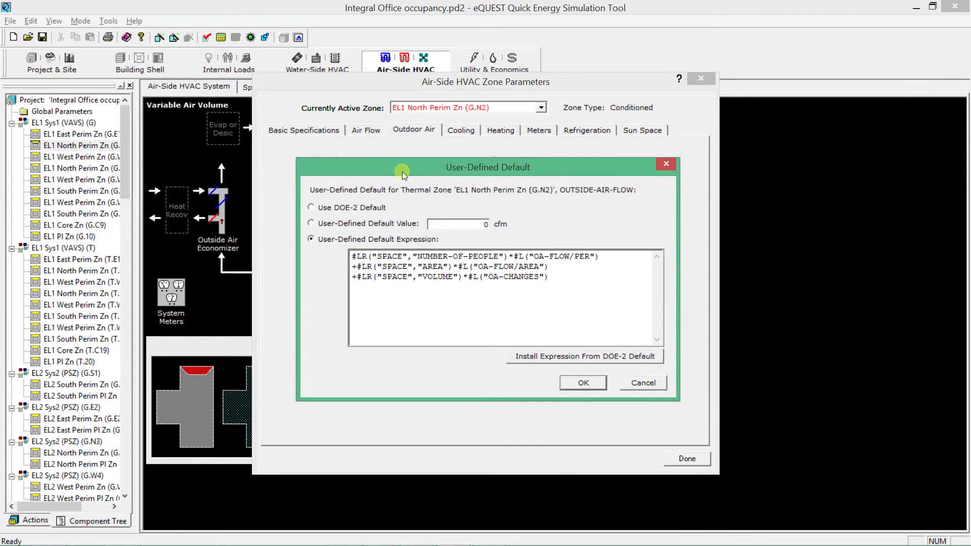
pyautogui.moveTo(402, 172); pyautogui.dragTo(538, 123)
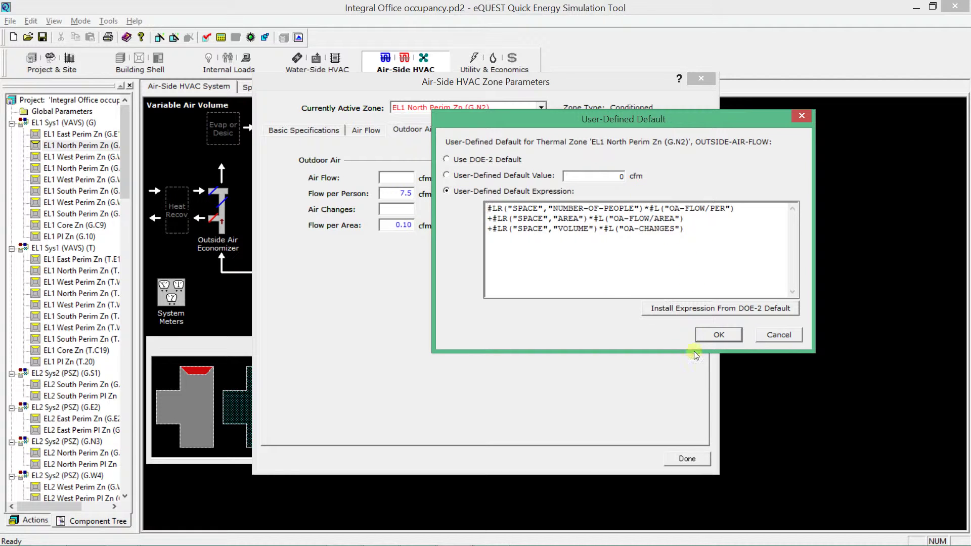
pyautogui.click(723, 335)
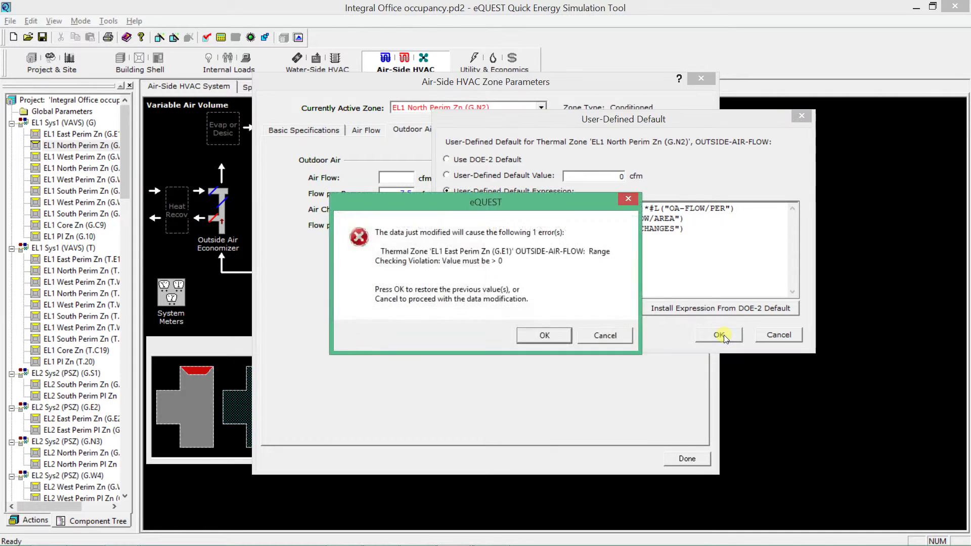
pyautogui.click(532, 336)
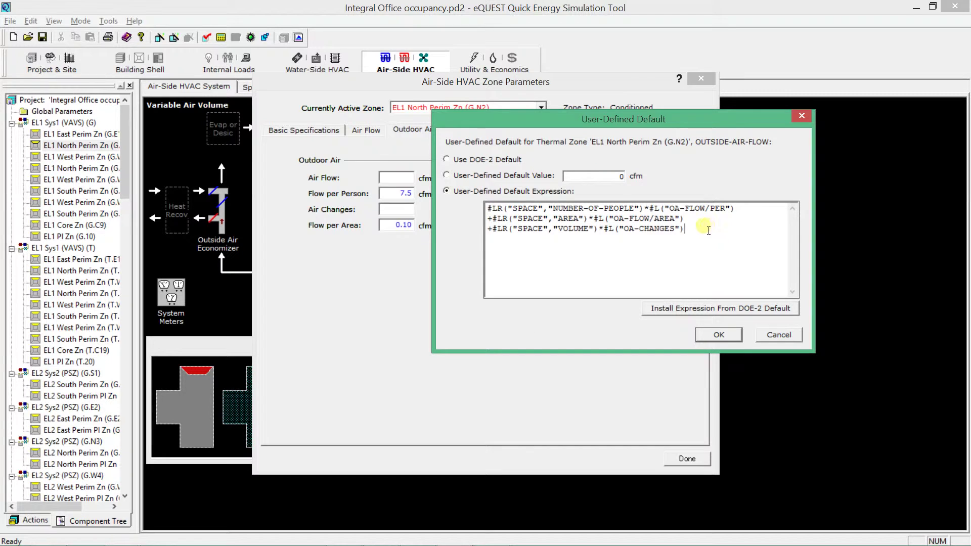
# - Drop the VOLUME*OA-CHANGES term from the OUTSIDE-AIR-FLOW default expression, keeping the NUMBER-OF-PEOPLE and AREA terms, and apply it
pyautogui.click(719, 335)
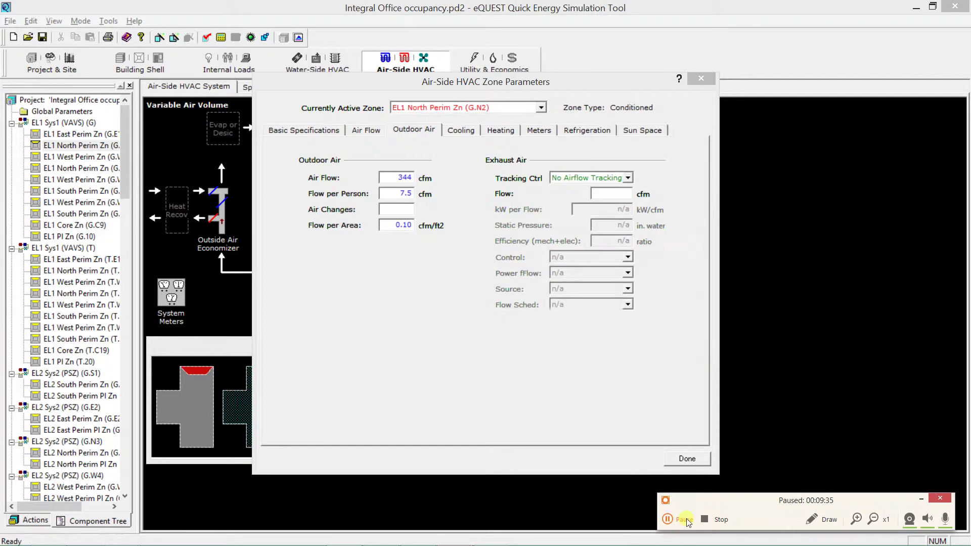
pyautogui.rightClick(404, 178)
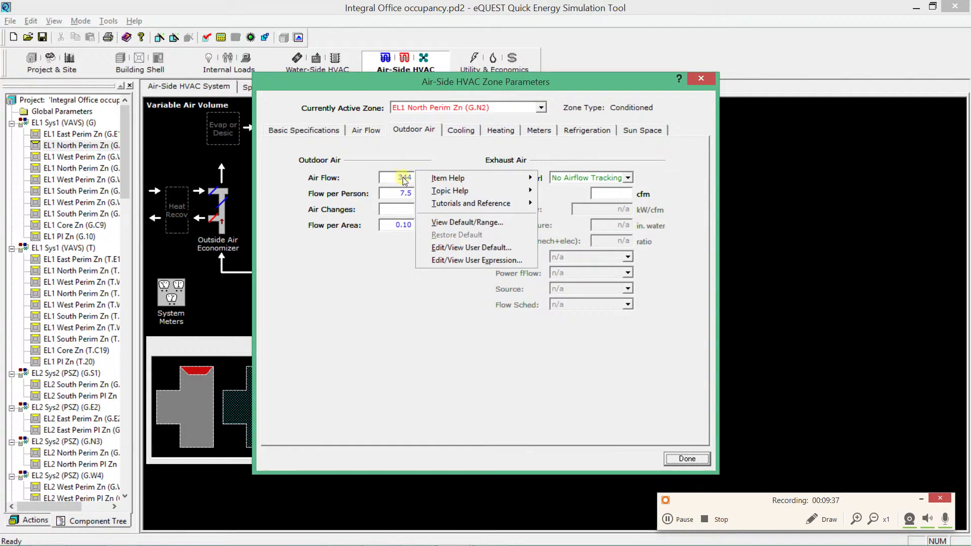
pyautogui.click(438, 247)
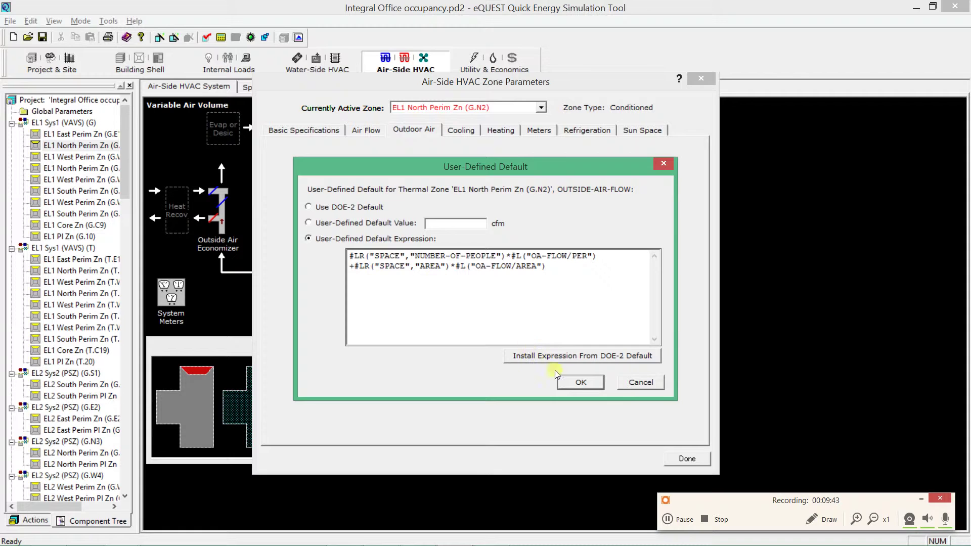
pyautogui.click(580, 382)
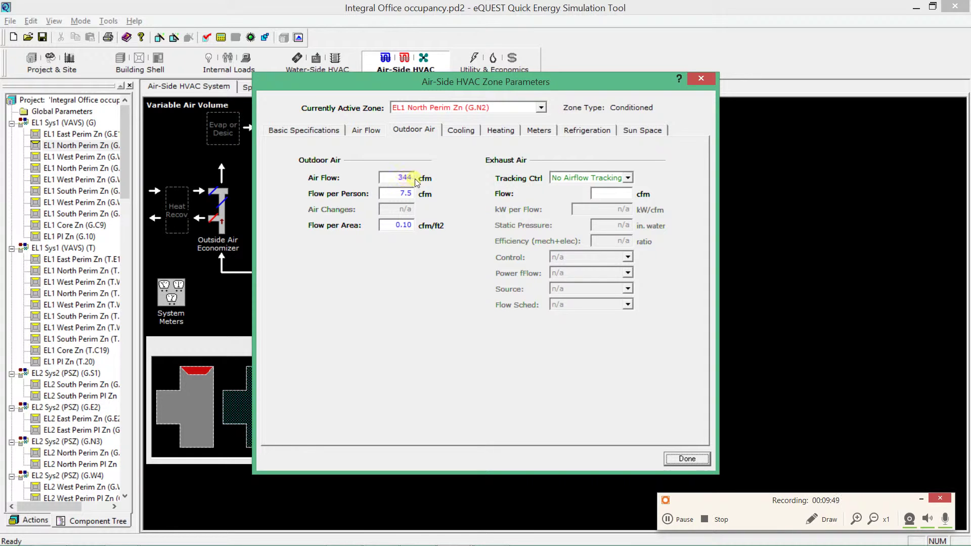
# - Close the zone parameters and review all zones' outdoor air values in the Air-Side HVAC spreadsheet's Outside Air & Exhaust display mode
pyautogui.click(687, 456)
pyautogui.click(264, 88)
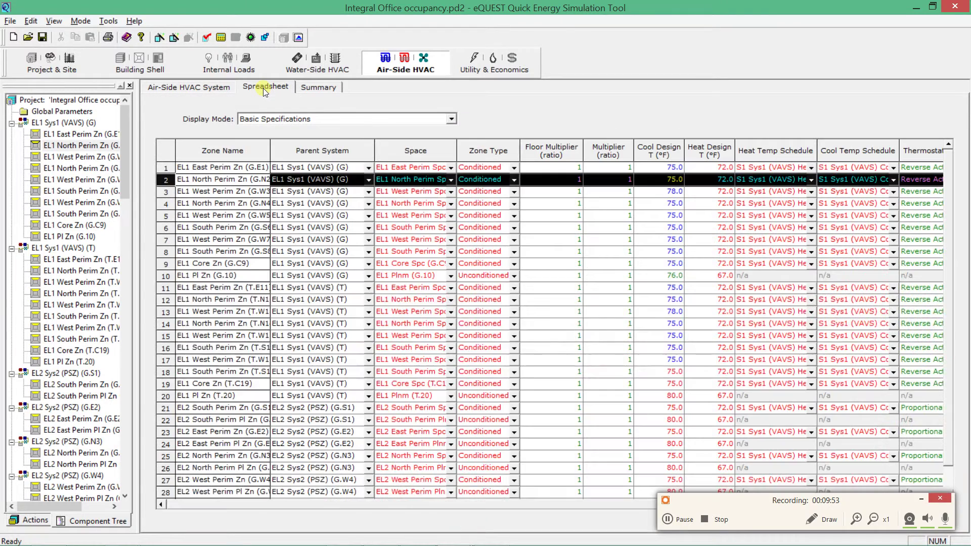
pyautogui.click(349, 120)
pyautogui.click(322, 143)
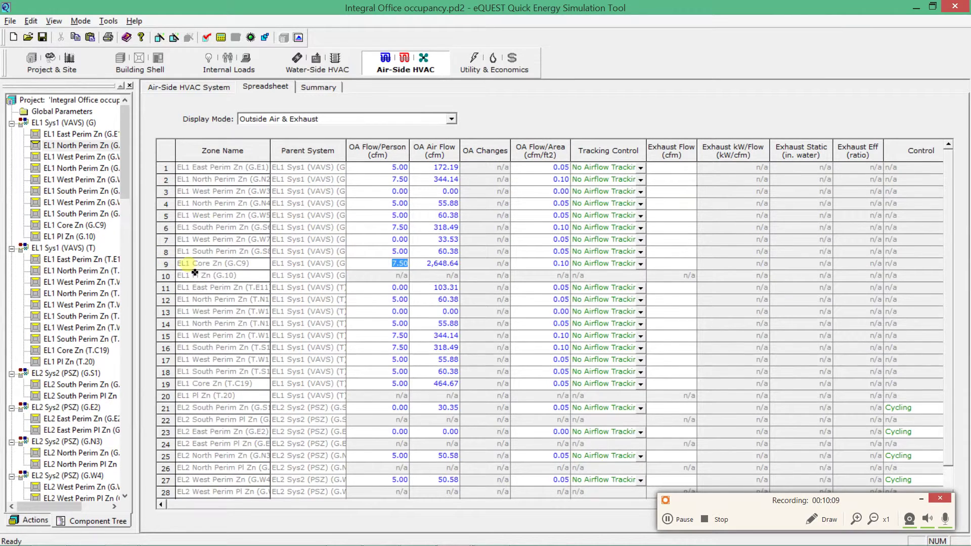
# - Set the description of EL1 Core Spc (G.C9) to OO in Internal Loads and check its area per person and number of people
pyautogui.click(221, 68)
pyautogui.doubleClick(71, 226)
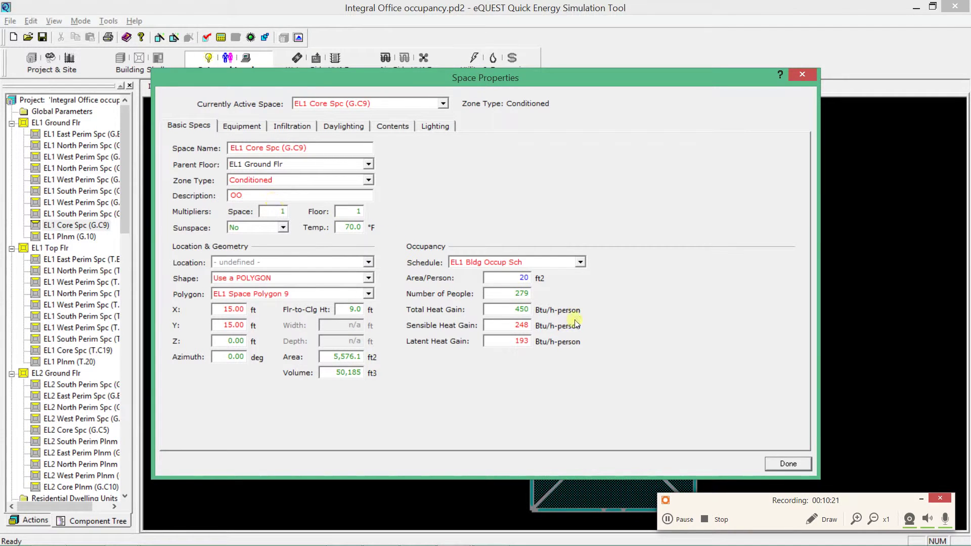
pyautogui.doubleClick(503, 293)
pyautogui.write('37')
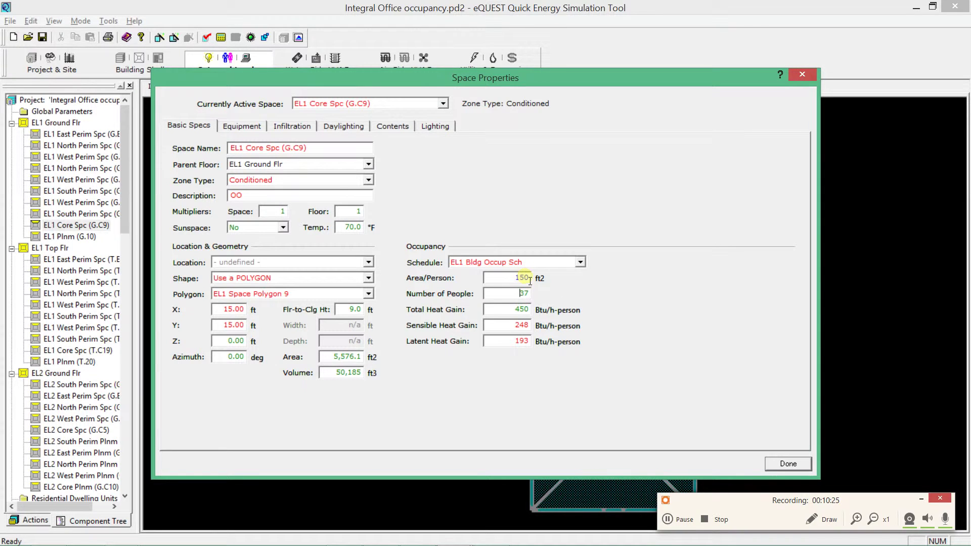
pyautogui.click(516, 281)
pyautogui.click(524, 298)
pyautogui.click(779, 464)
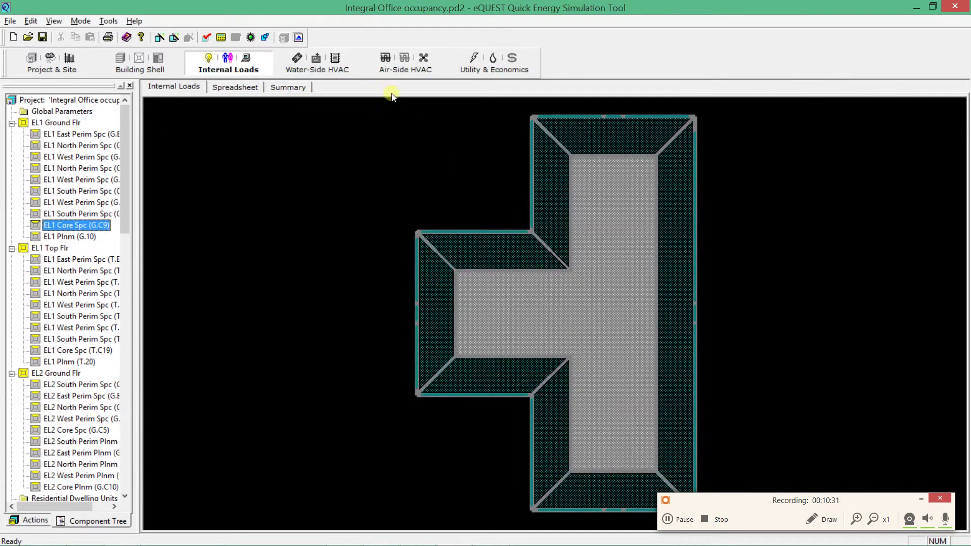
# - Check the outdoor air values of EL1 Core Zn (G.C9) in the Air-Side HVAC Outside Air & Exhaust spreadsheet and save the project
pyautogui.click(396, 72)
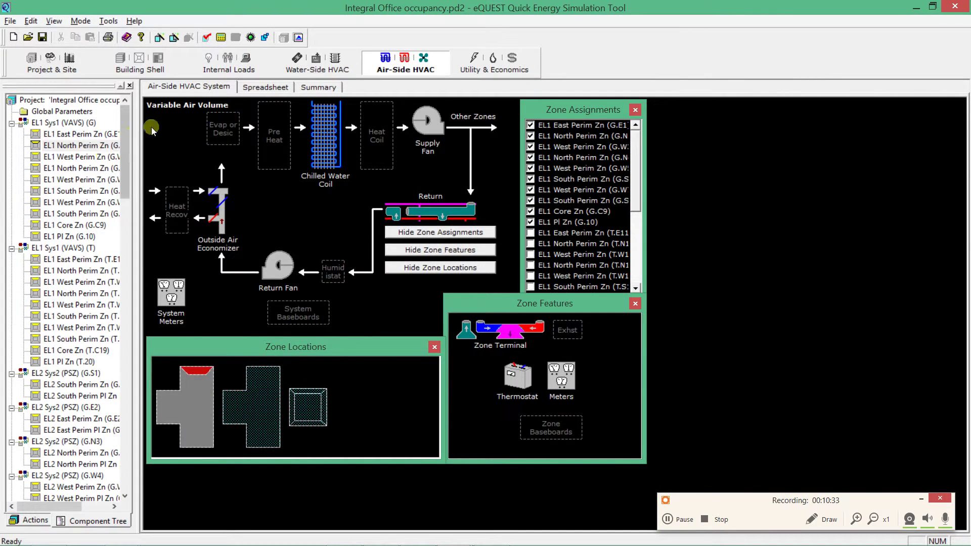
pyautogui.click(264, 88)
pyautogui.click(264, 119)
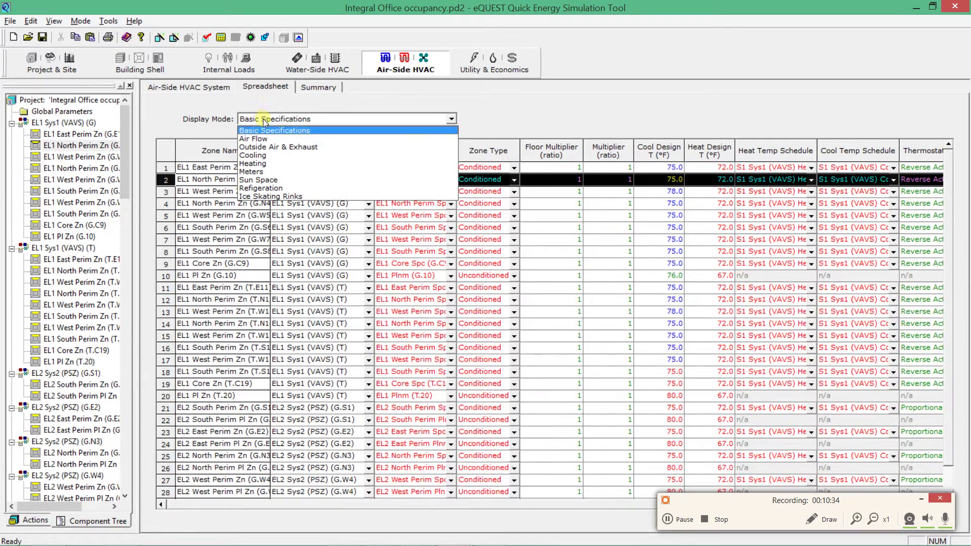
pyautogui.click(267, 146)
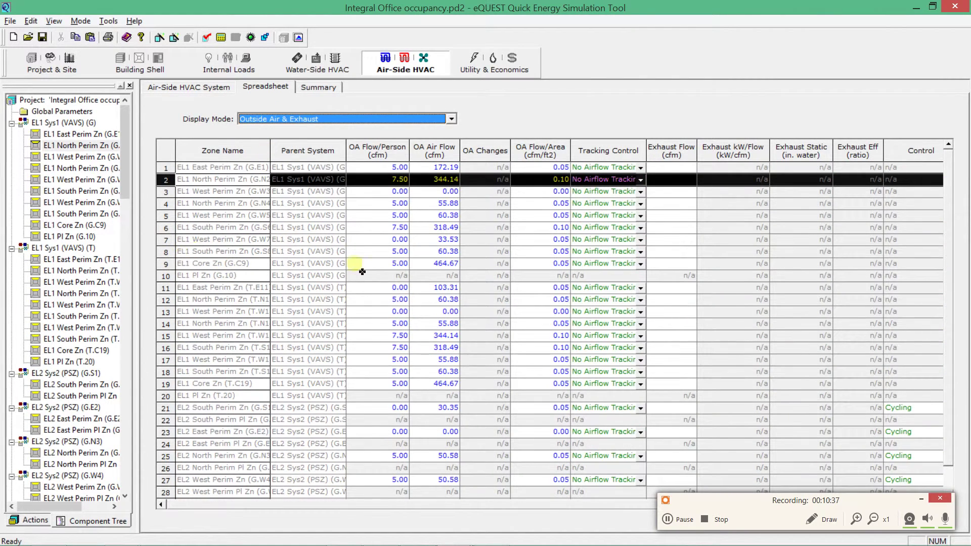
pyautogui.click(427, 263)
pyautogui.click(413, 276)
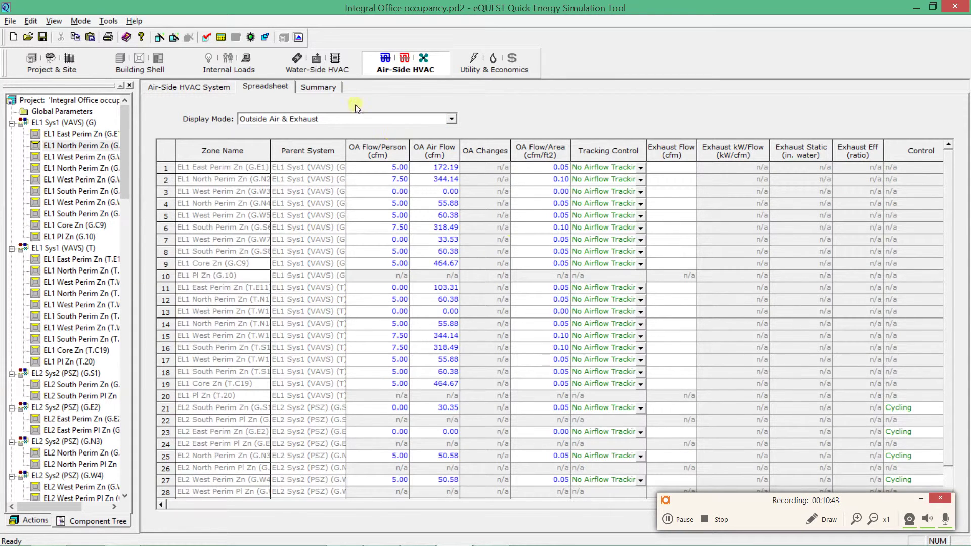
pyautogui.click(45, 35)
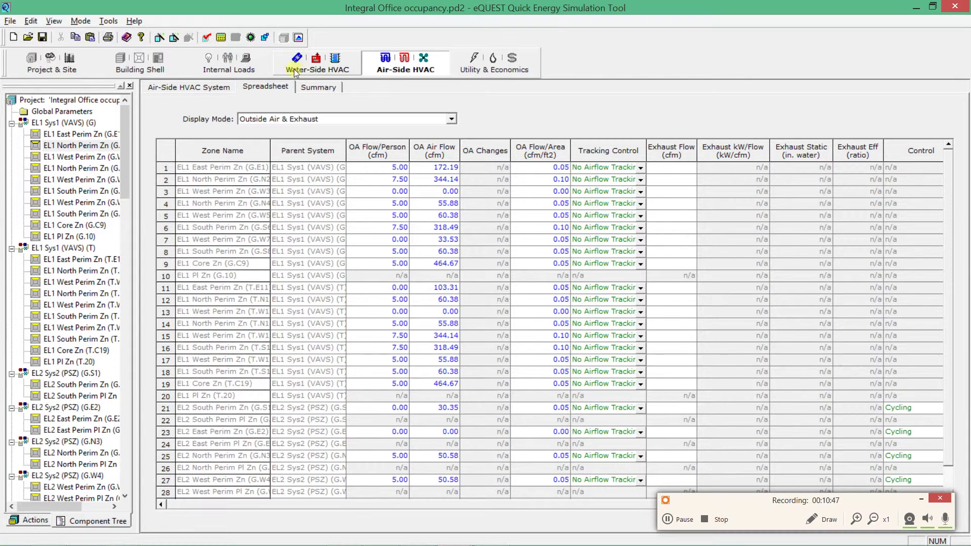
# - Examine the spaces' activity descriptions in the Building Shell spreadsheet
pyautogui.click(215, 89)
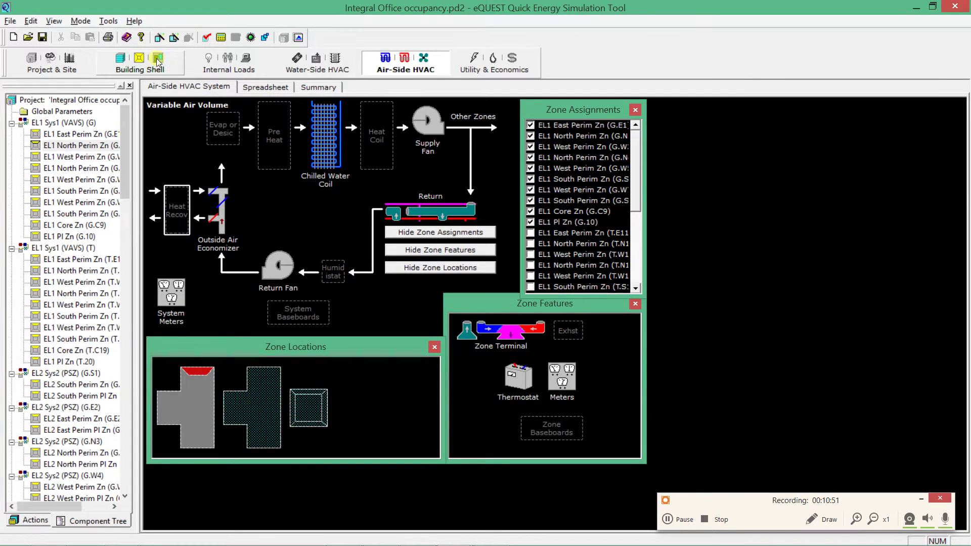
pyautogui.click(158, 60)
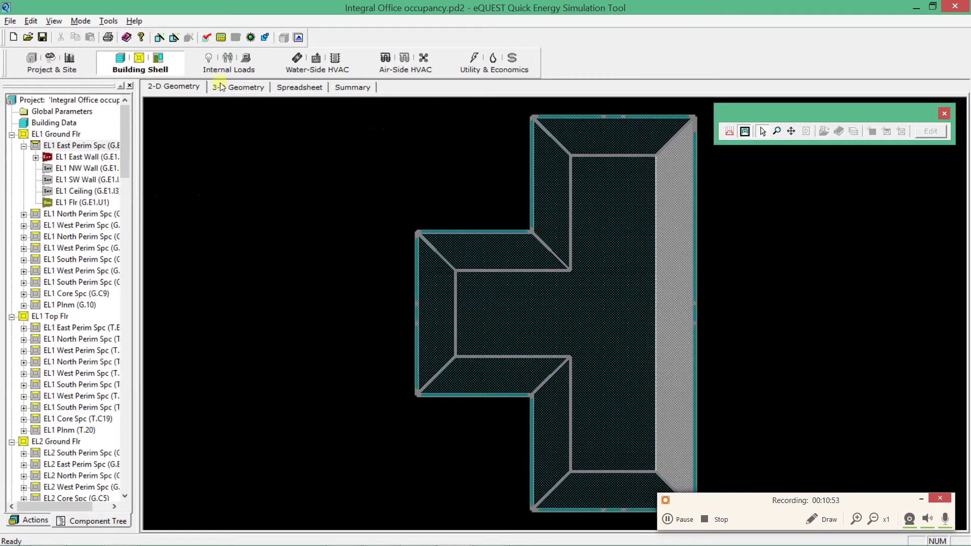
pyautogui.click(290, 88)
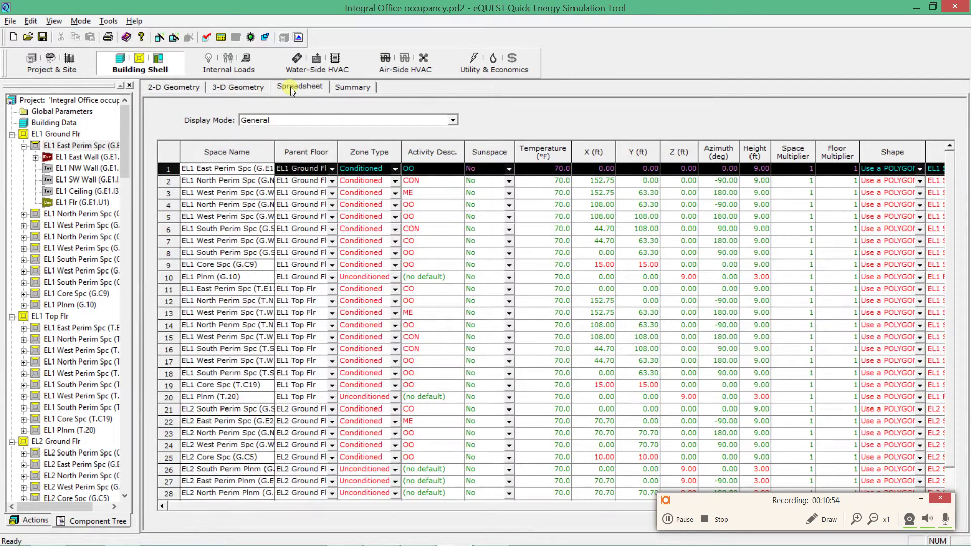
pyautogui.click(428, 193)
# - Switch to the Word tutorial document, review the Zone Templates expressions from FLOW/AREA to OUTSIDE-AIR-FLOW and return to eQUEST
pyautogui.hotkey('alt', 'Tab')
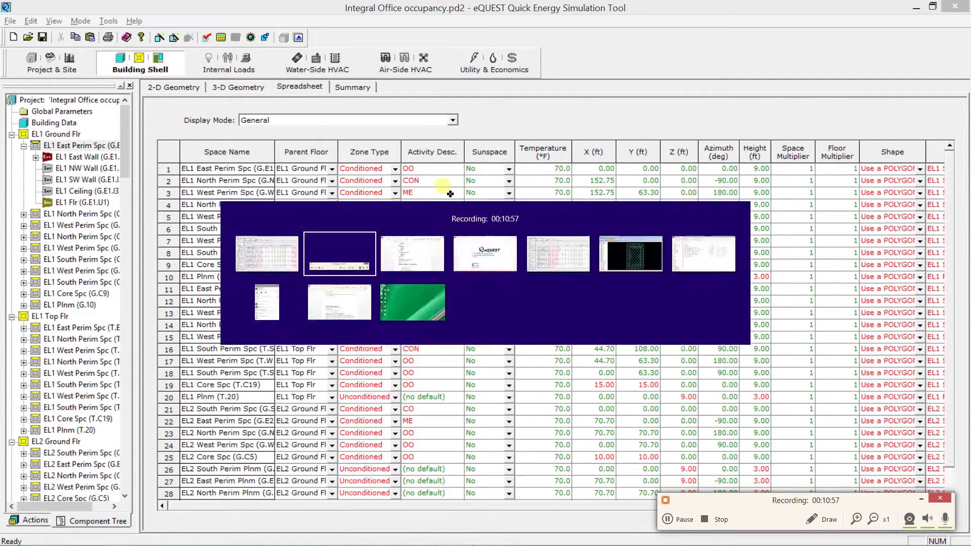
pyautogui.hotkey('alt', 'Tab')
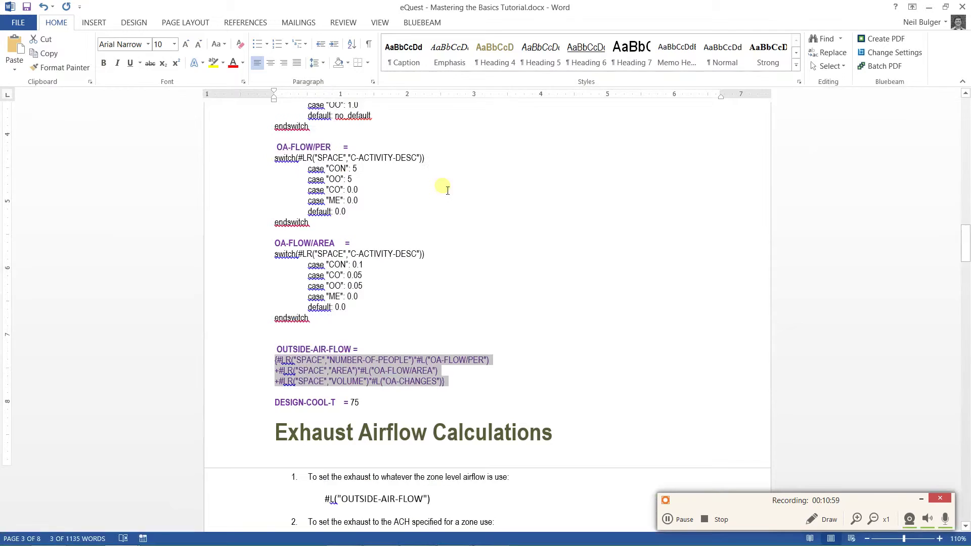
pyautogui.click(455, 296)
pyautogui.scroll(2, 364, 217)
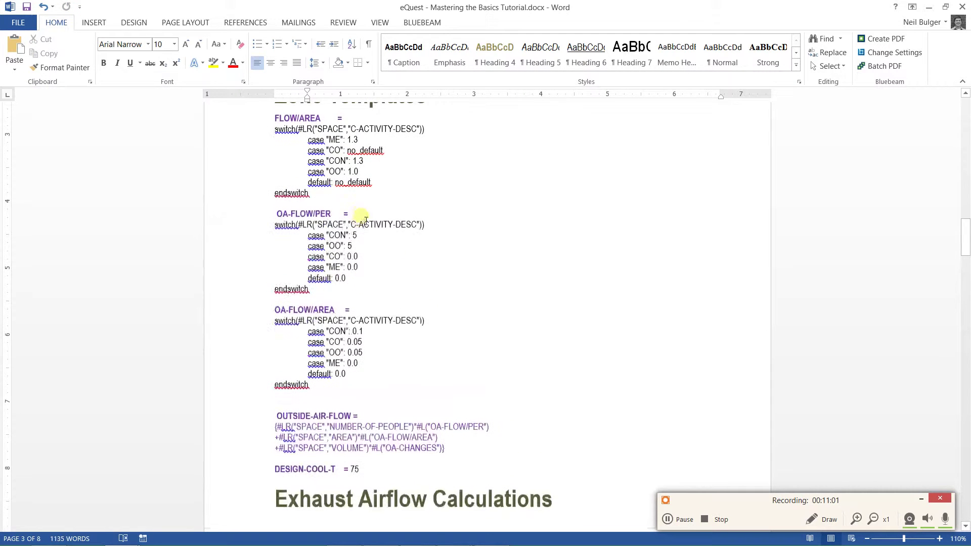
pyautogui.scroll(1, 410, 285)
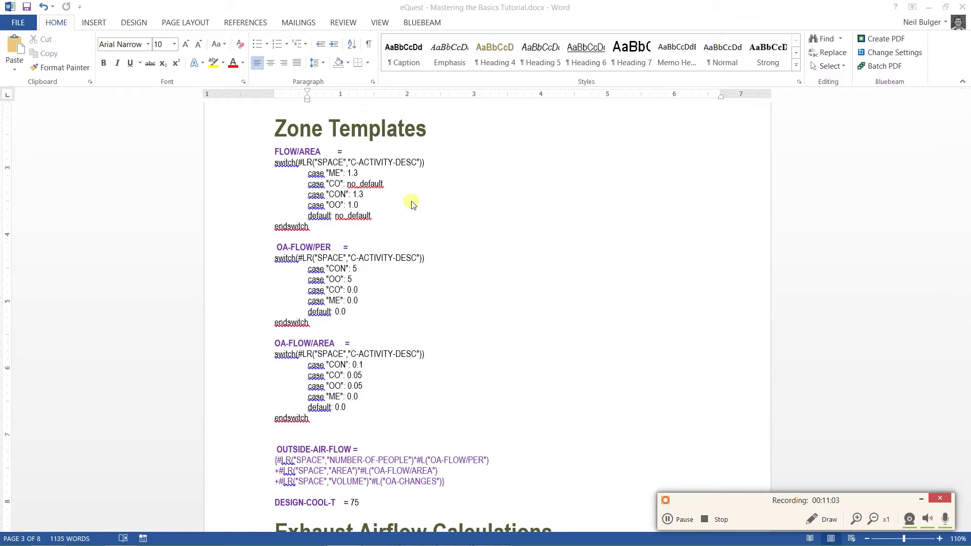
pyautogui.hotkey('alt', 'Tab')
pyautogui.hotkey('alt', 'Tab')
pyautogui.press('Tab')
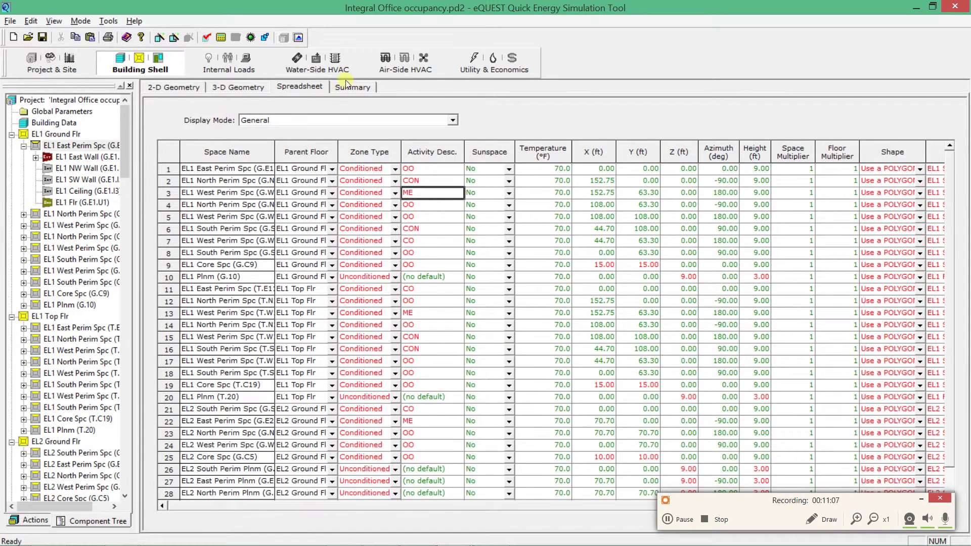
# - Inspect the Air Flow parameters of EL1 North Perim Zn (G.N2) in Air-Side HVAC and close the zone parameters
pyautogui.click(391, 66)
pyautogui.doubleClick(74, 146)
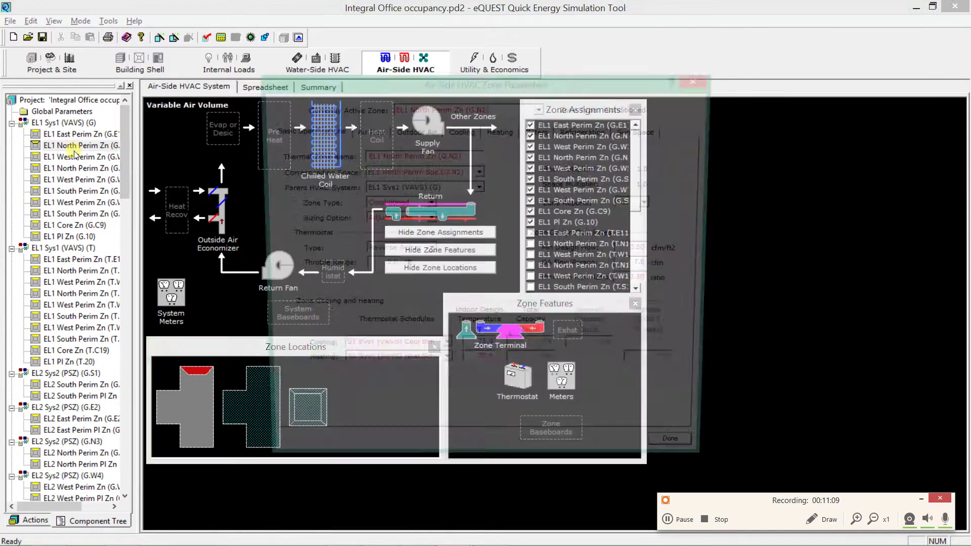
pyautogui.click(384, 127)
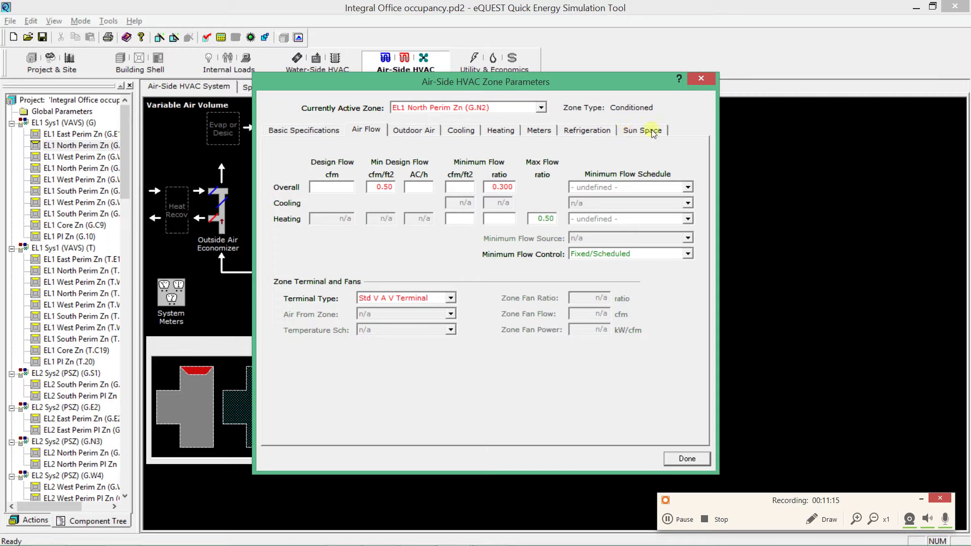
pyautogui.click(700, 81)
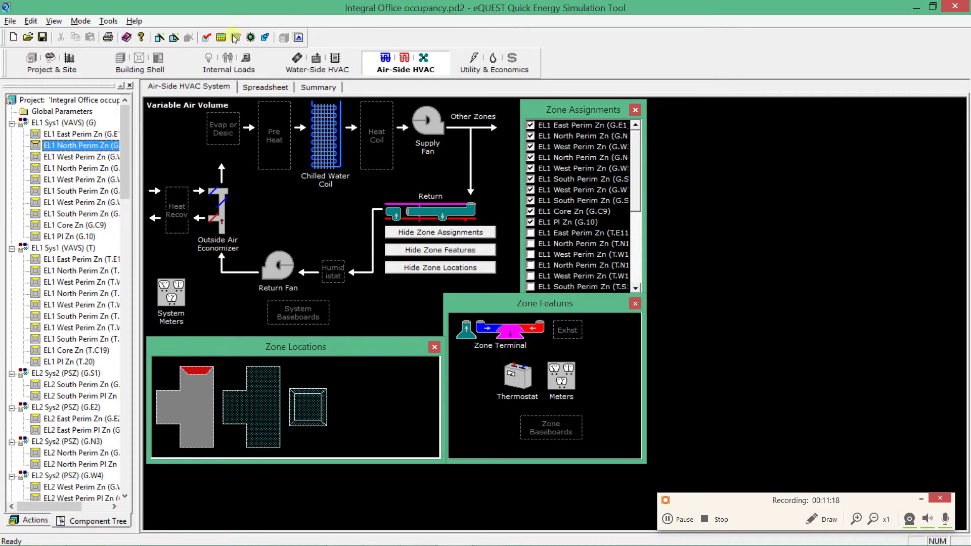
# - Start the building performance simulation for the Integral Office occupancy Baseline Design
pyautogui.click(235, 37)
pyautogui.click(527, 338)
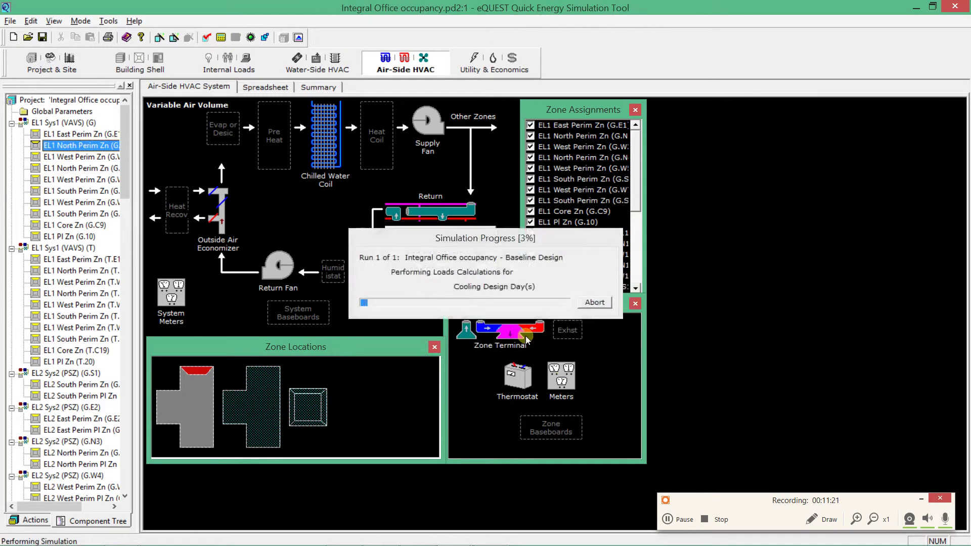